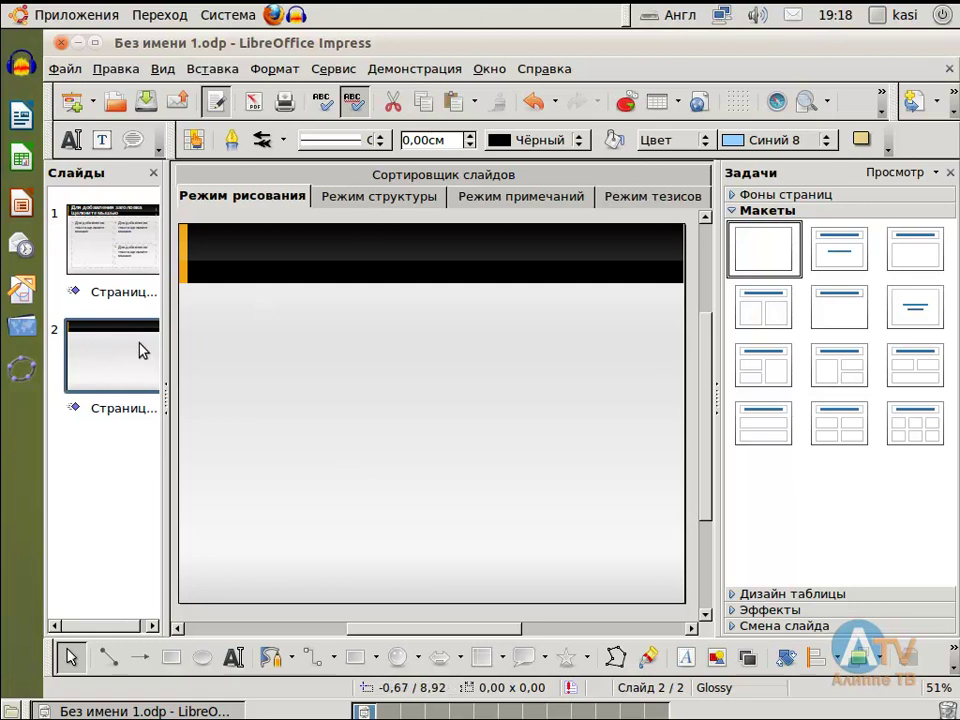
- Add three blank slides after slide 2, and return to slide 2
left_click(938, 103)
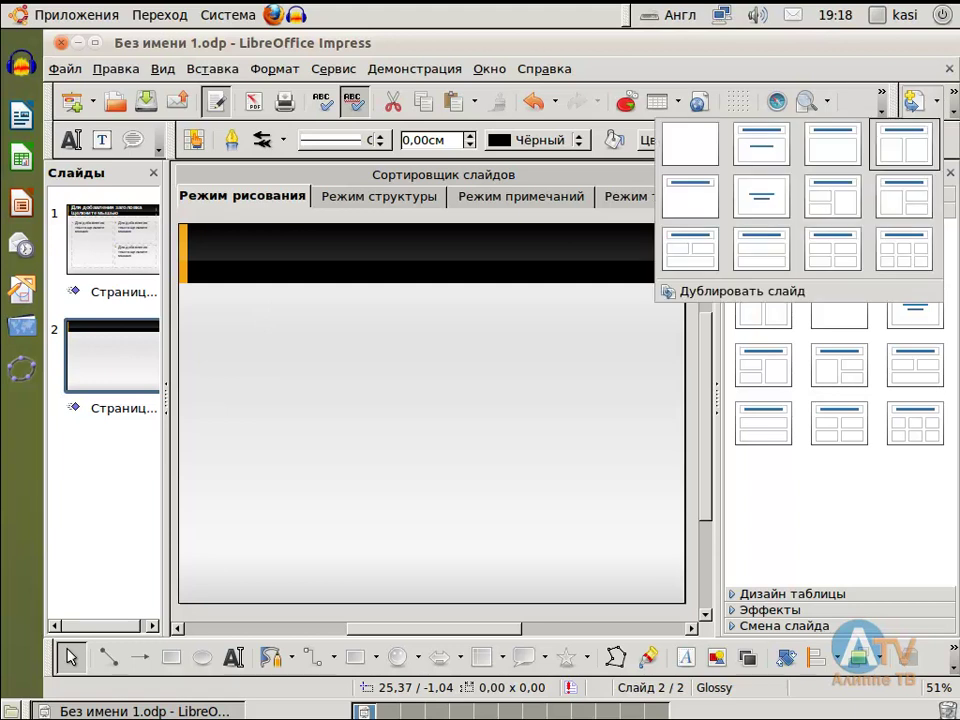
left_click(690, 146)
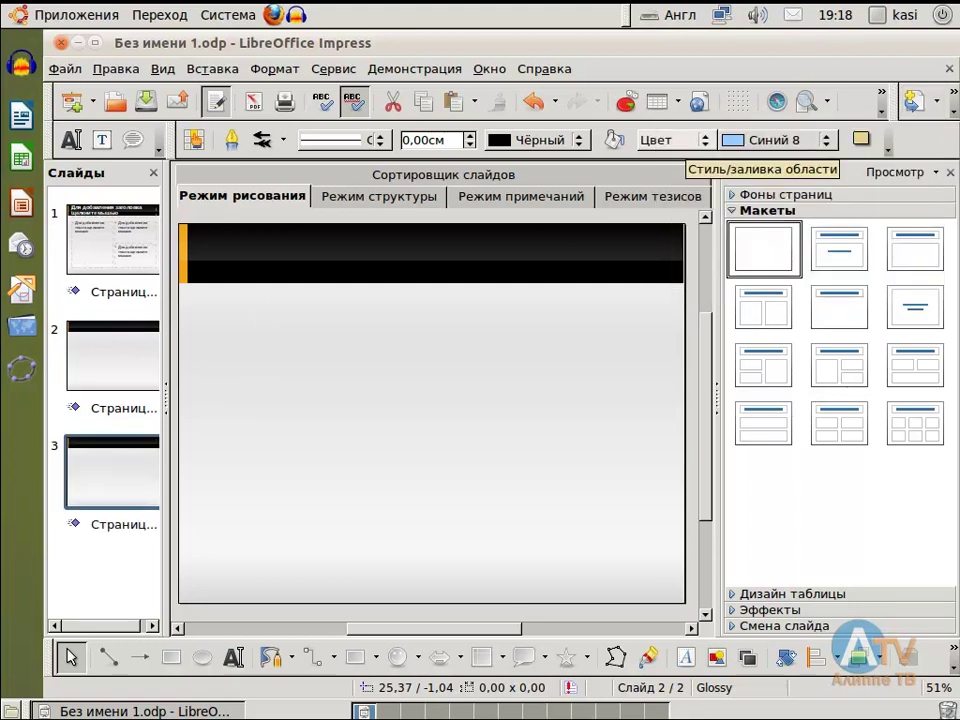
left_click(940, 104)
left_click(690, 146)
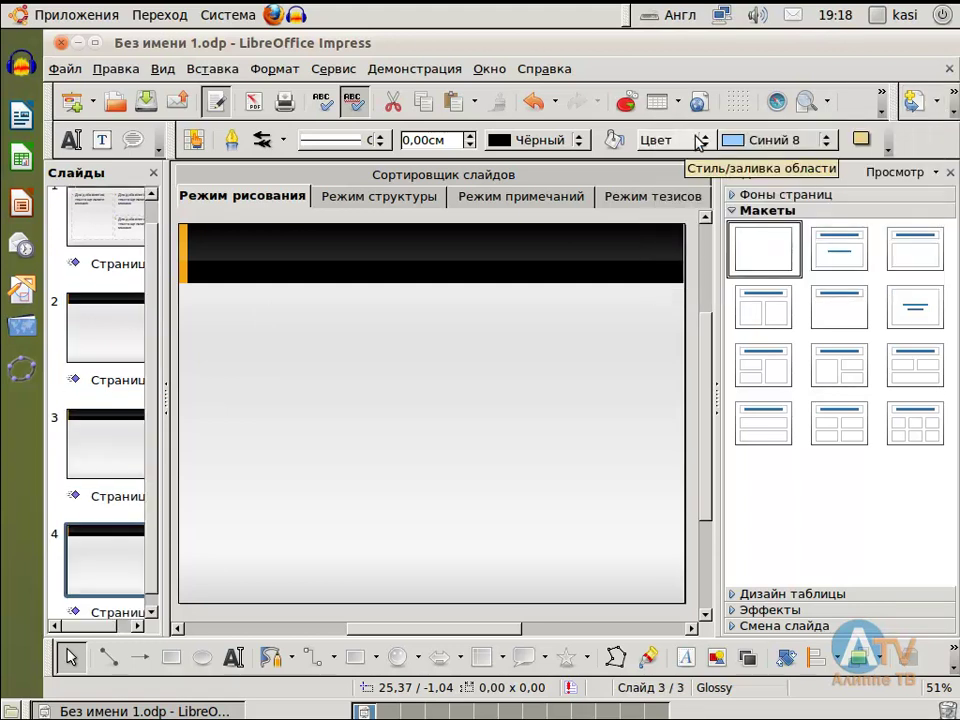
left_click(938, 103)
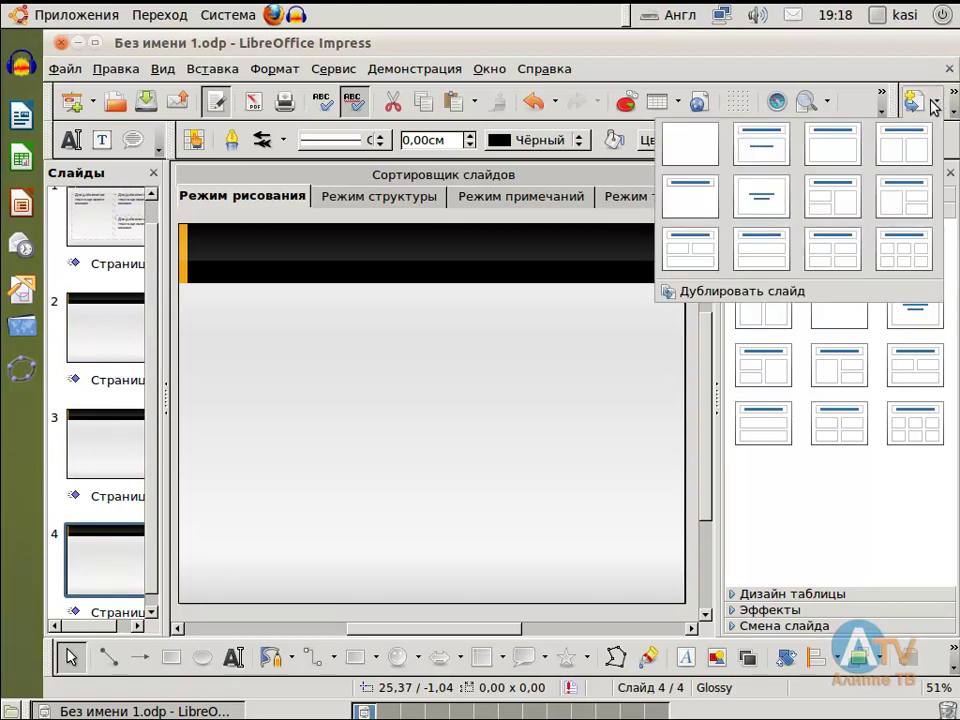
left_click(696, 142)
left_click(90, 320)
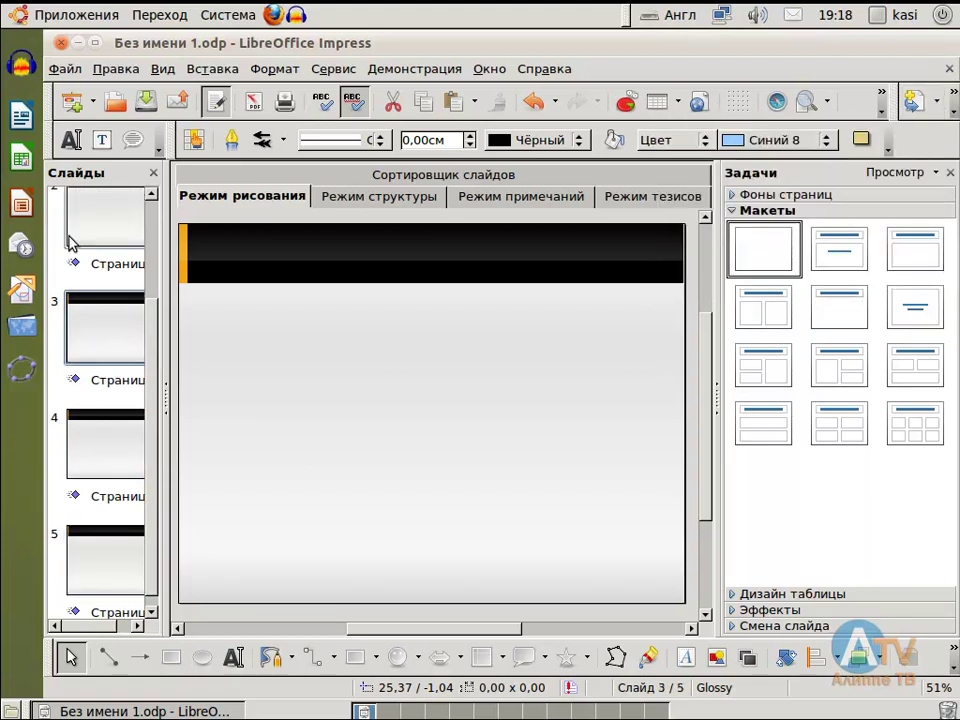
left_click(70, 180)
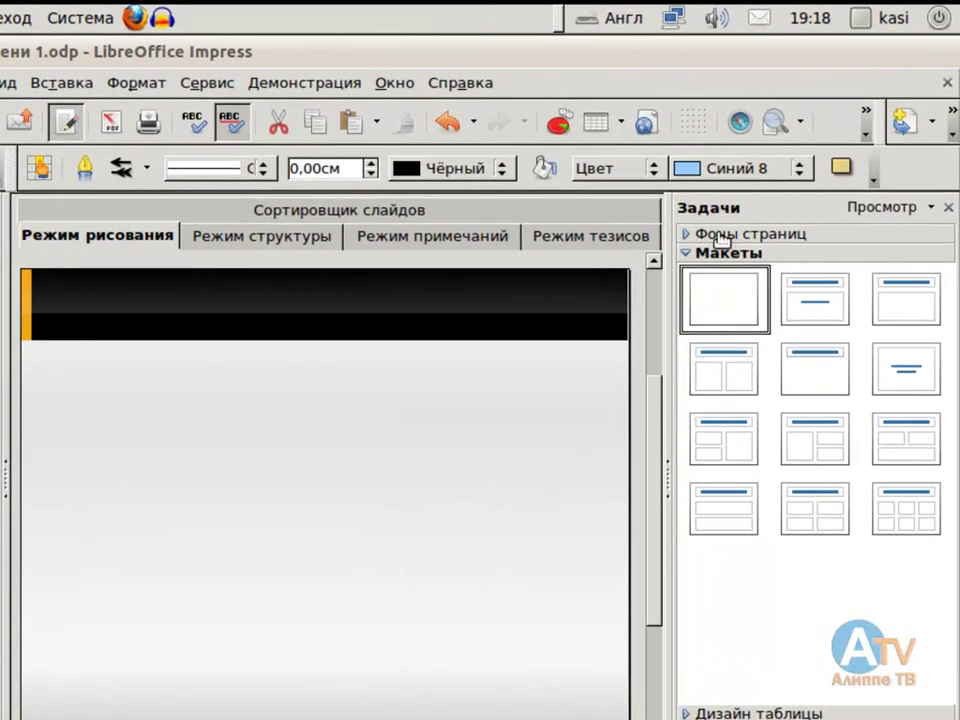
- Try out the page backgrounds already used in the presentation one after another, ending with the brown one
left_click(720, 236)
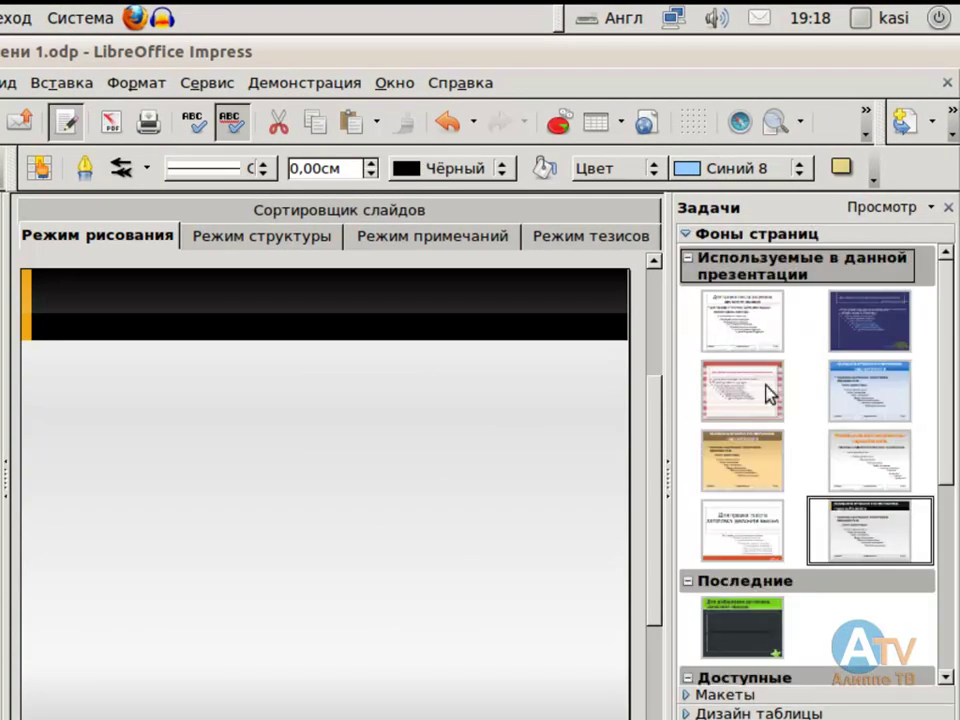
left_click(748, 315)
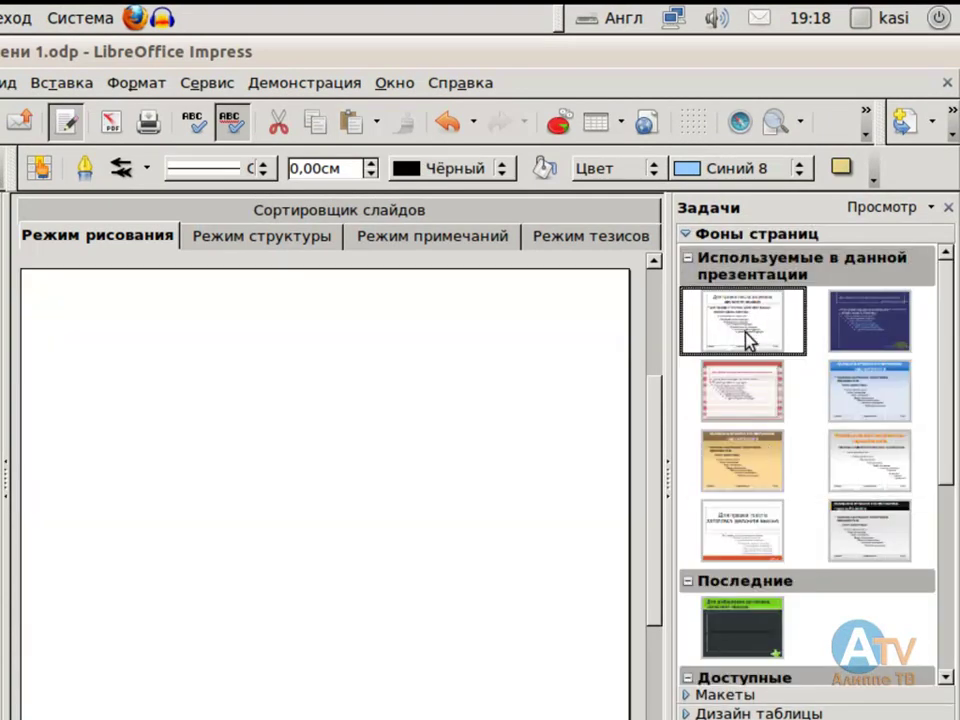
left_click(740, 388)
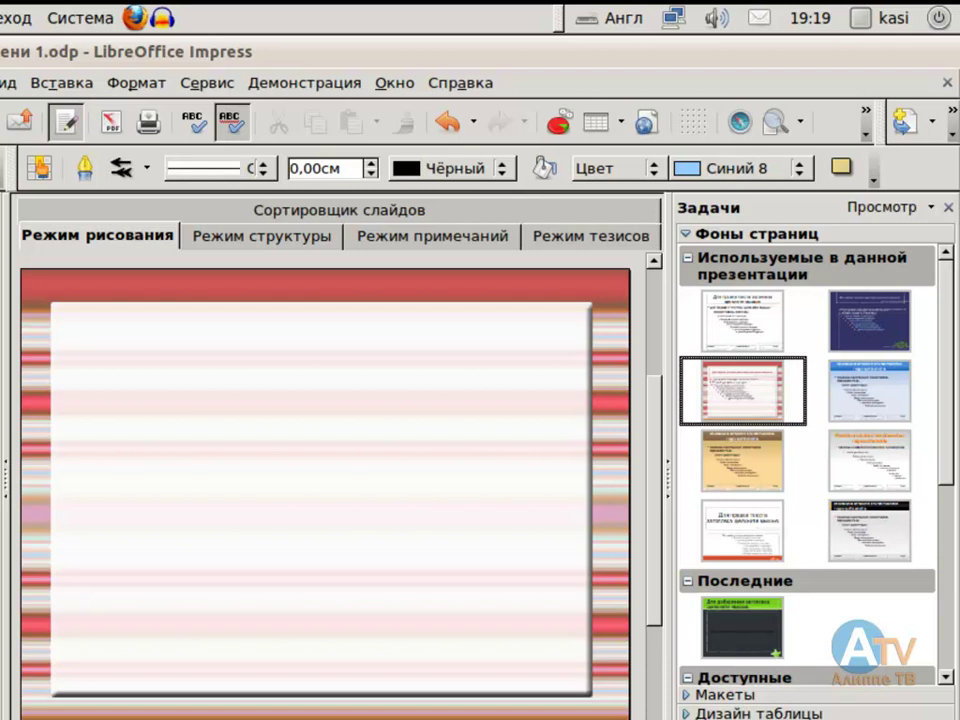
left_click(890, 315)
left_click(872, 395)
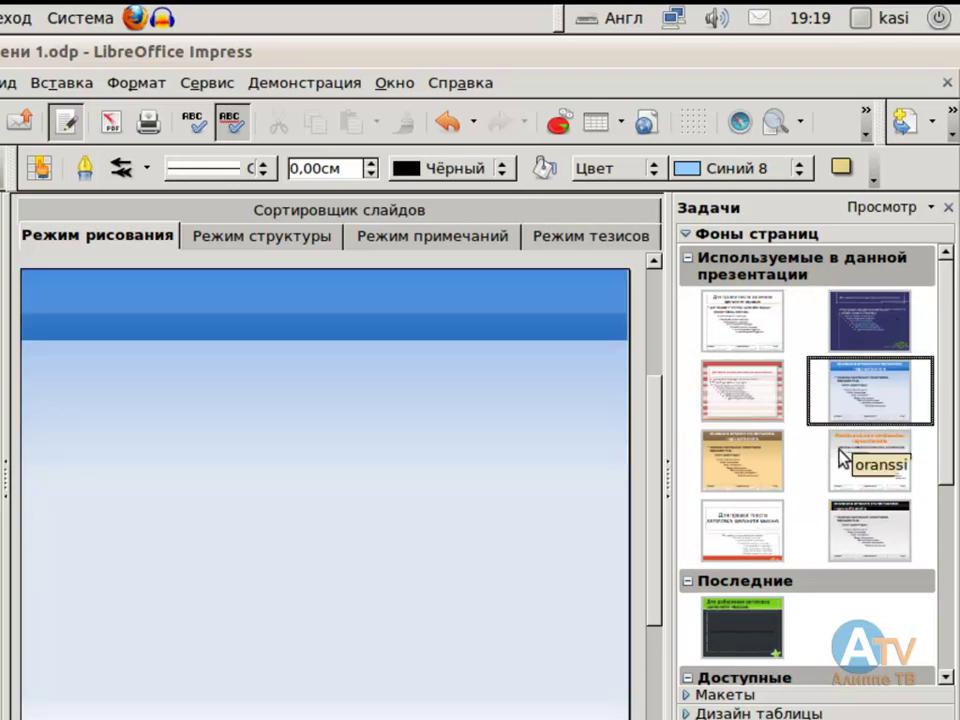
left_click(752, 474)
left_click(738, 535)
left_click(882, 535)
left_click(878, 485)
left_click(731, 487)
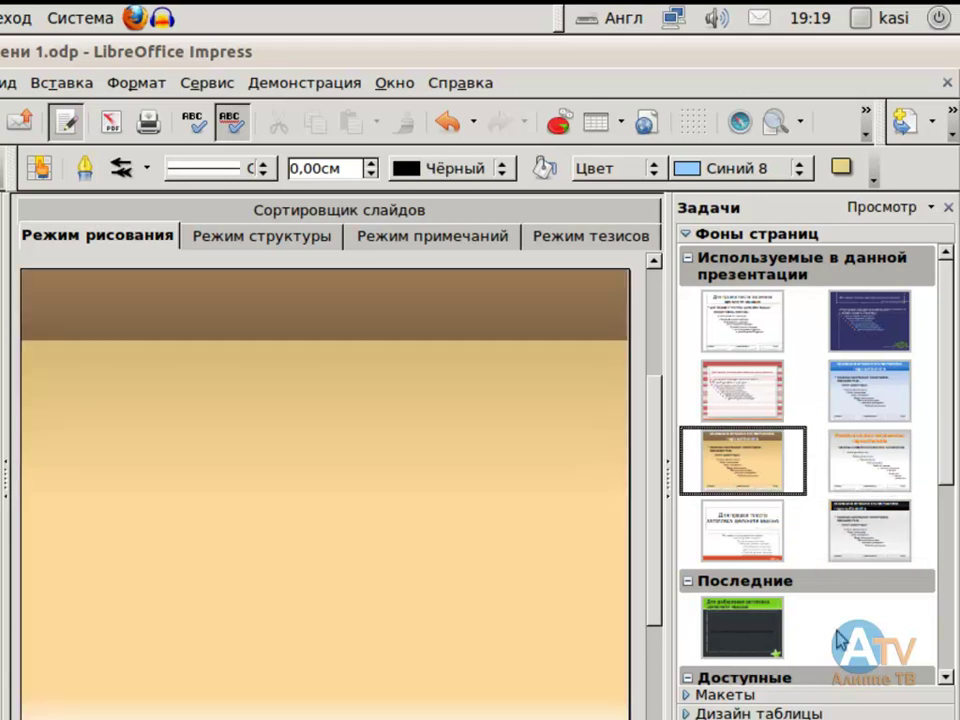
- Try the blue, green vihree2 and dark harmaa2 page backgrounds, and return the slides to the Glossy background
scroll(933, 468, "down", 5)
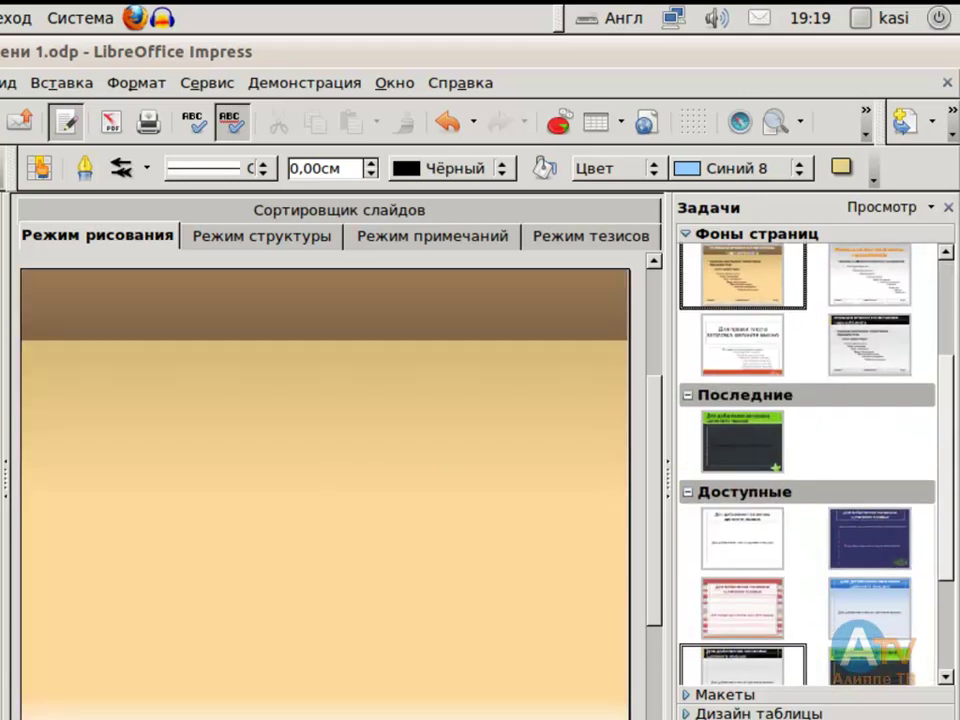
left_click(869, 525)
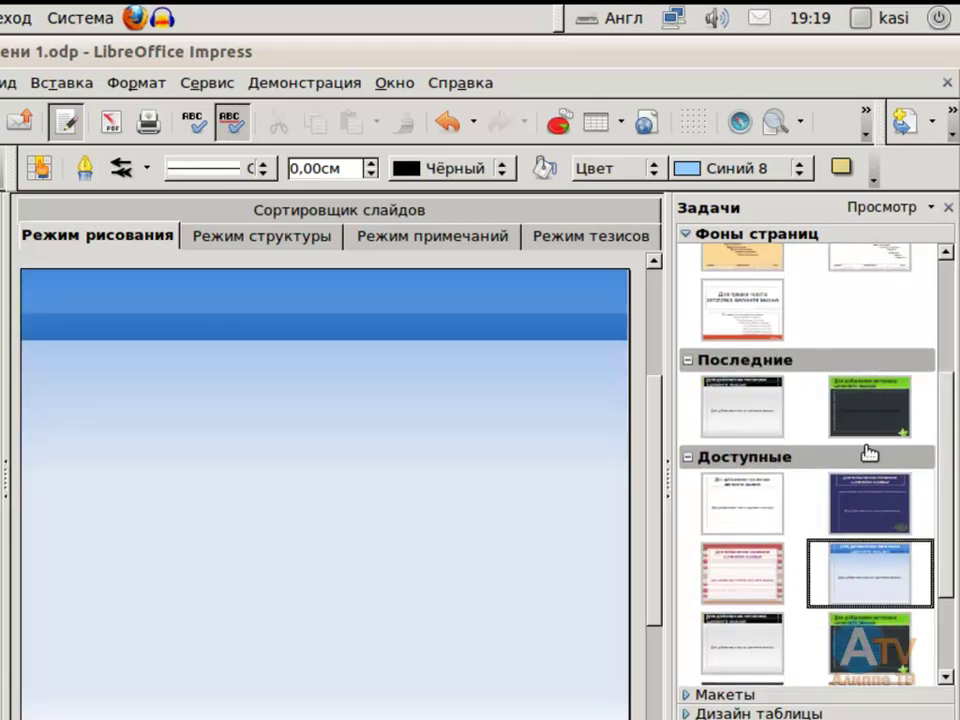
left_click(800, 497)
left_click(848, 437)
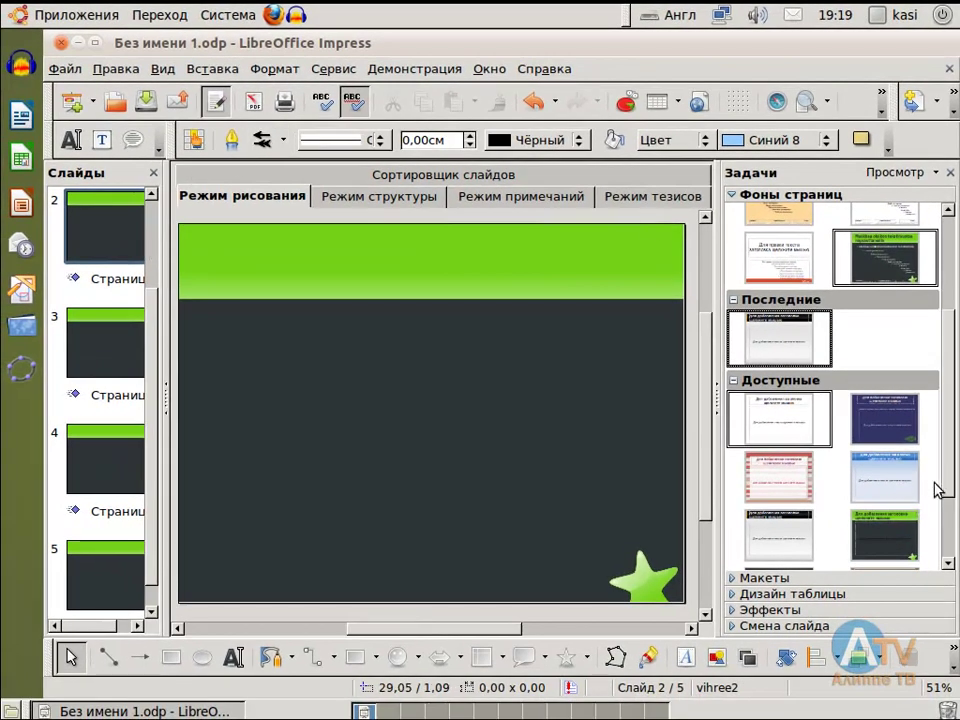
scroll(934, 489, "down", 3)
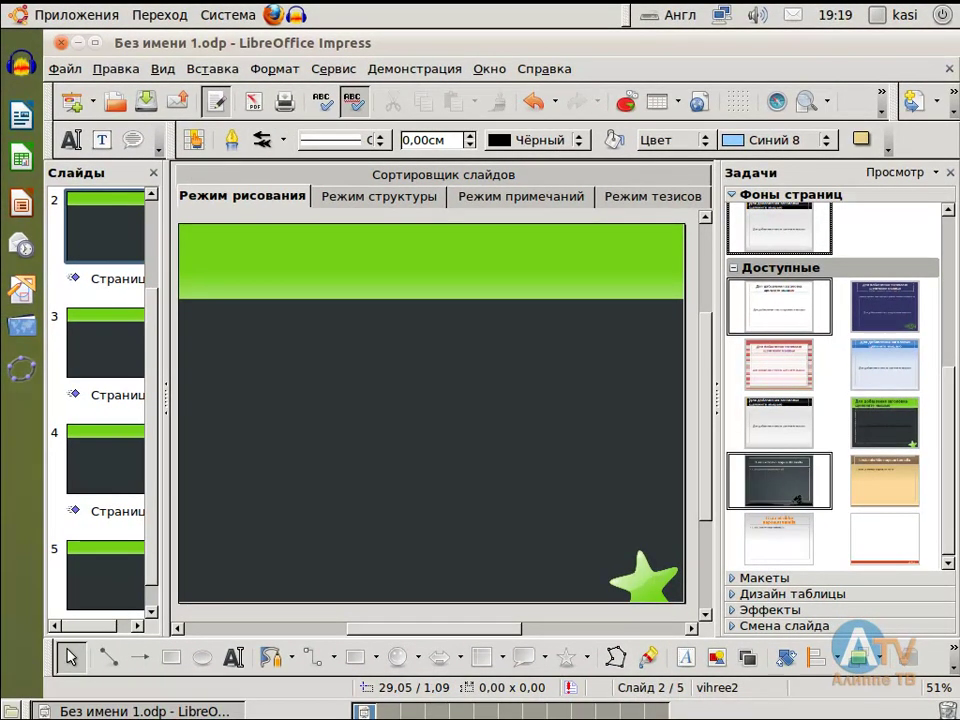
left_click(760, 468)
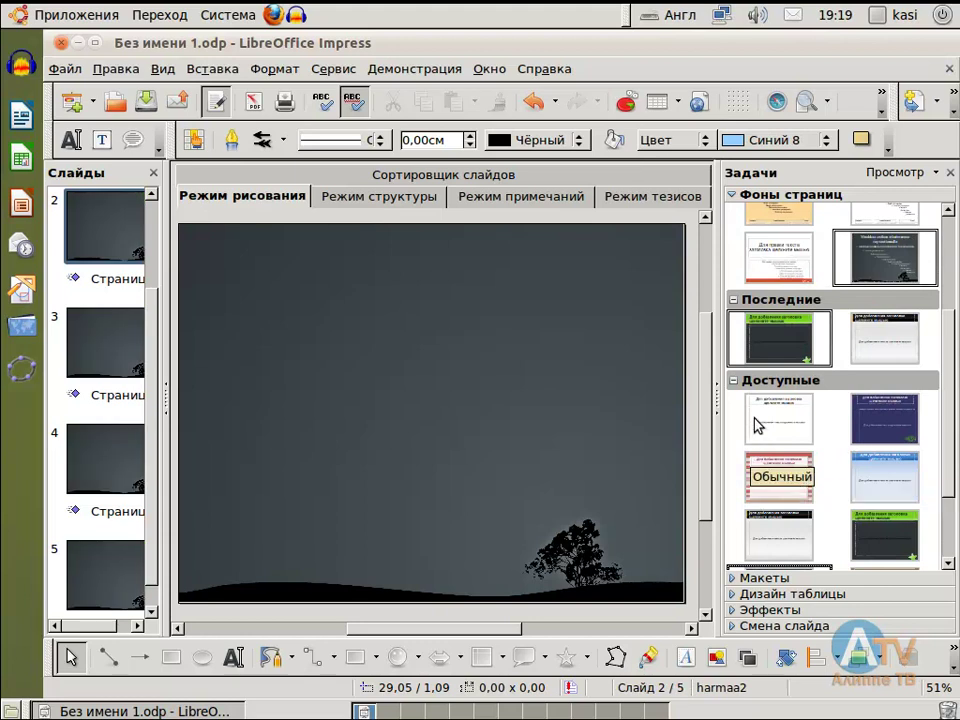
left_click(855, 340)
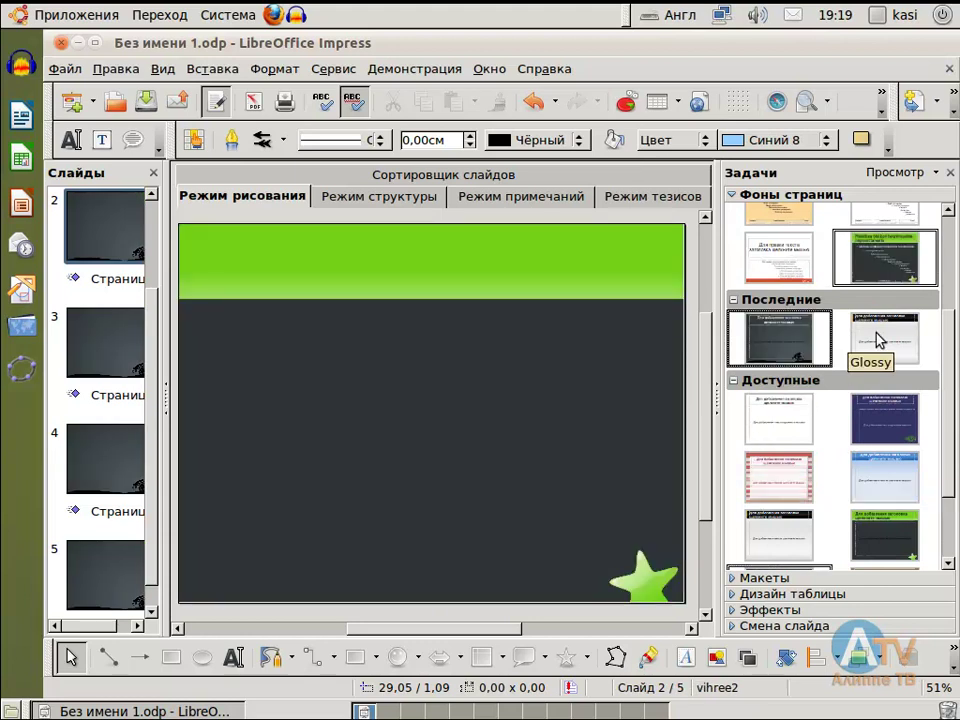
left_click(877, 340)
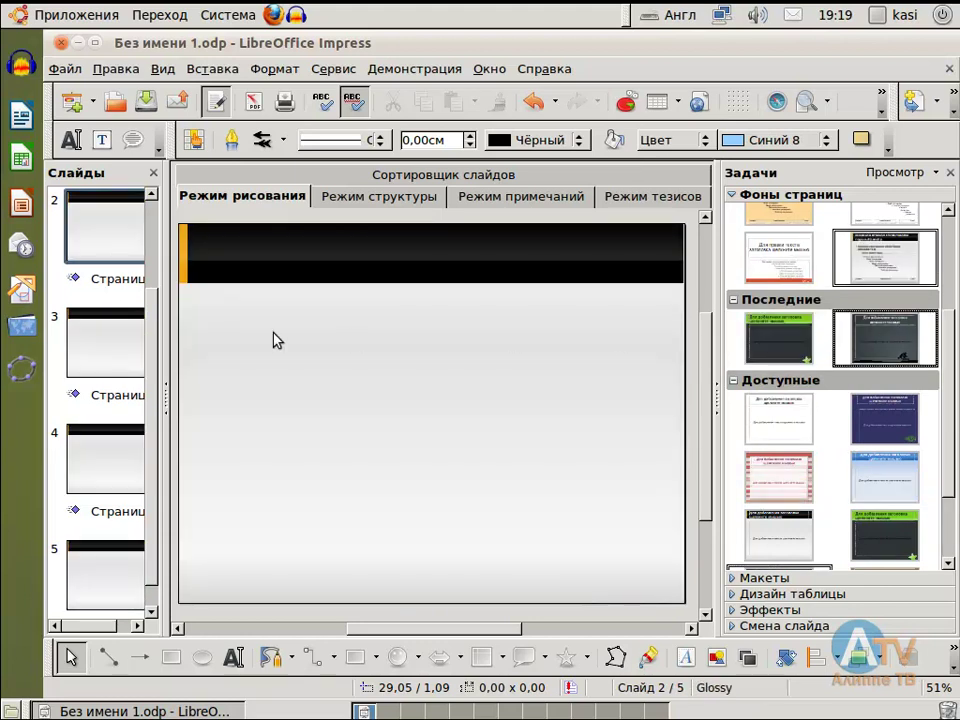
- Set the page background of slide 2 to the Вода texture fill, for this slide only
right_click(356, 324)
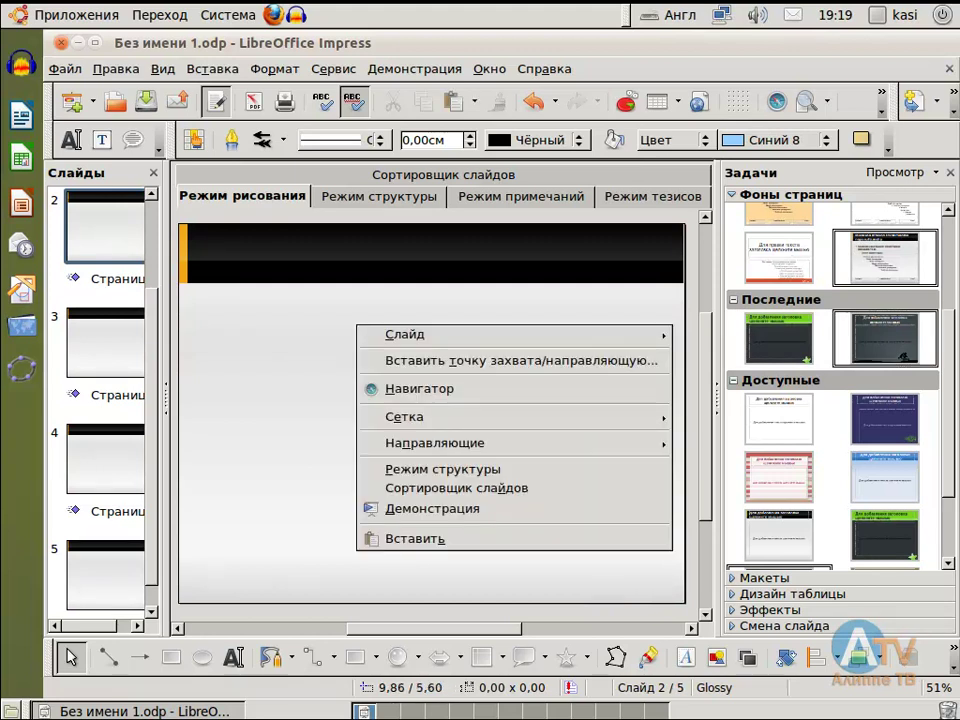
mouse_move(366, 338)
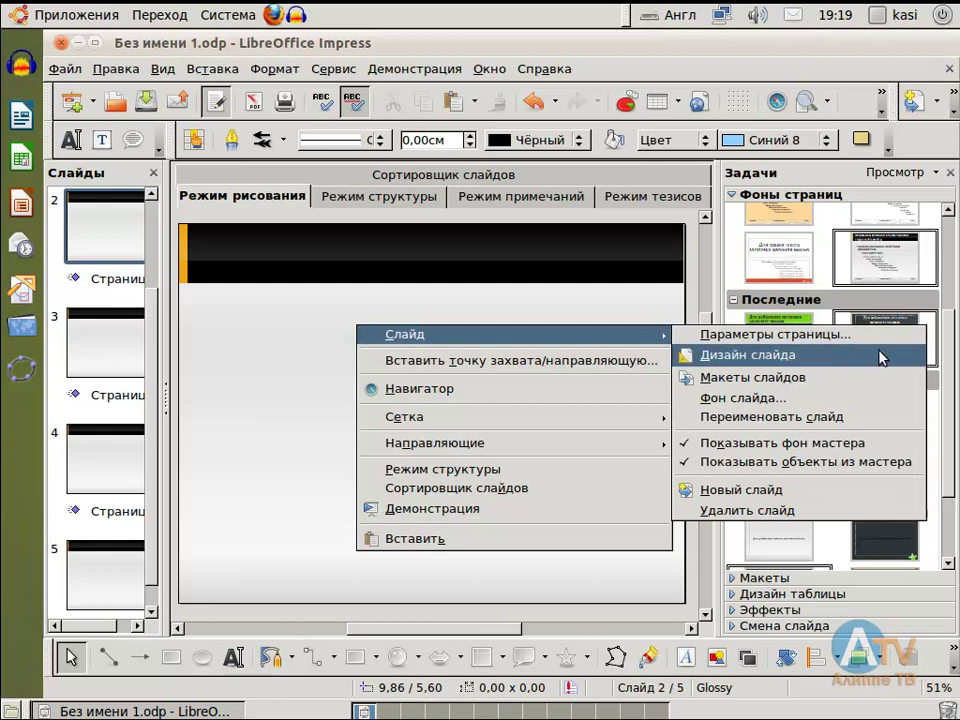
left_click(800, 336)
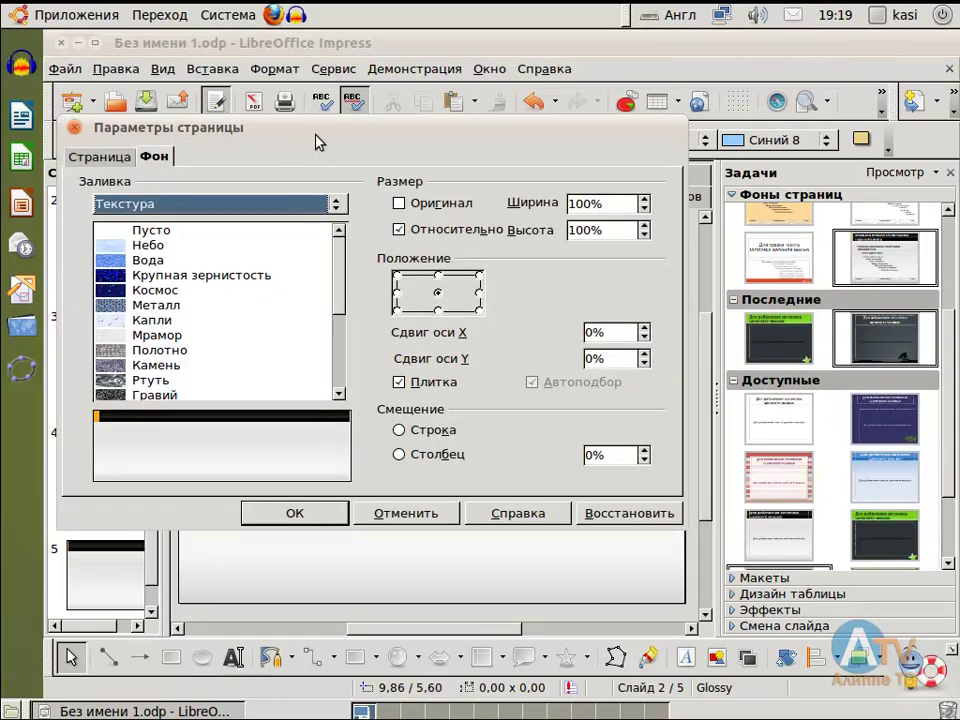
left_click_drag(313, 137, 806, 152)
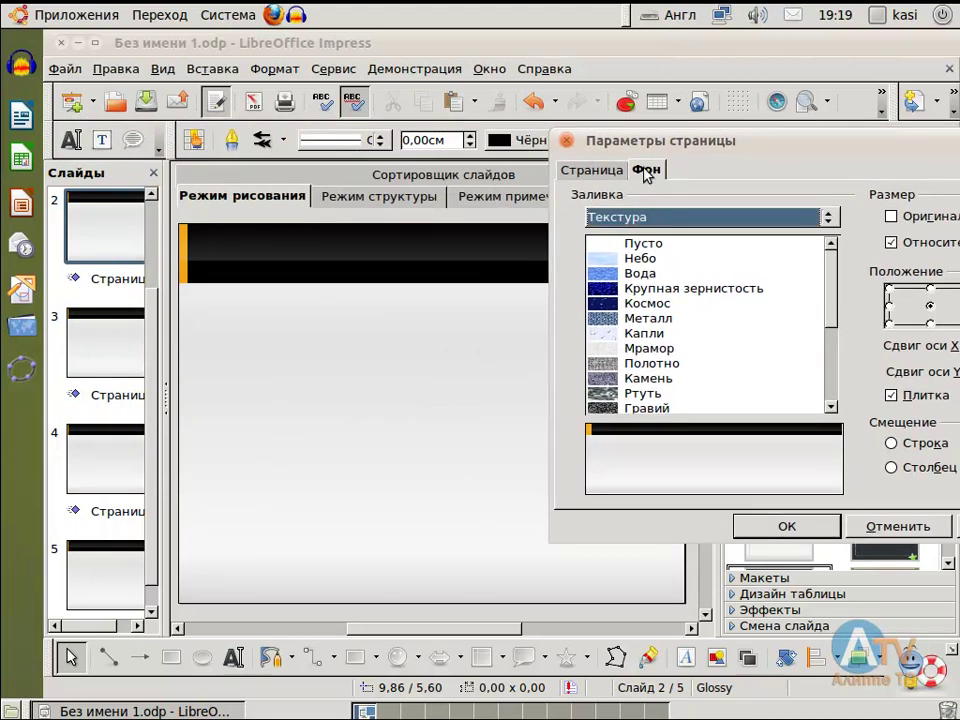
left_click_drag(640, 140, 534, 117)
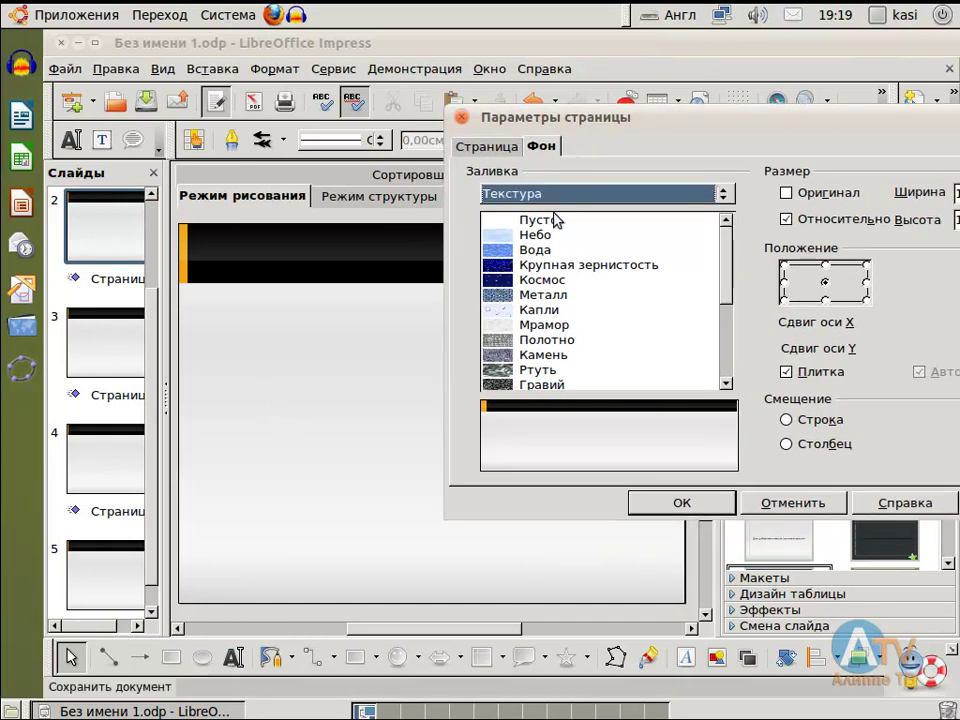
left_click(530, 250)
left_click_drag(748, 118, 512, 104)
left_click(478, 489)
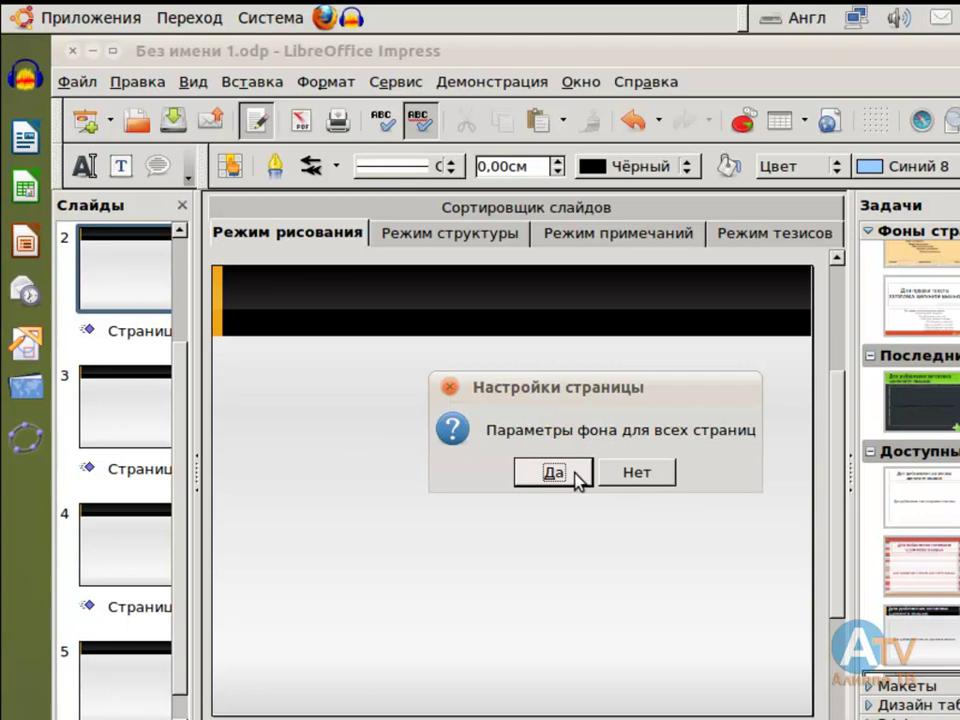
left_click(613, 478)
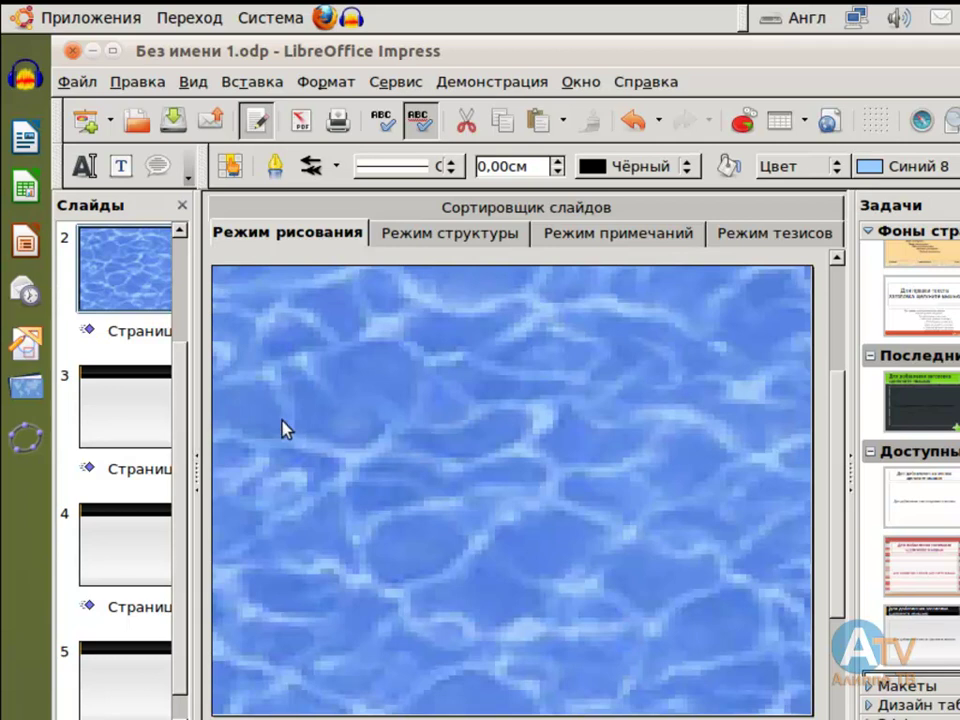
- Set the page background of slide 3 to the solid colour Светло-зелёный, for this slide only
left_click(131, 405)
right_click(438, 403)
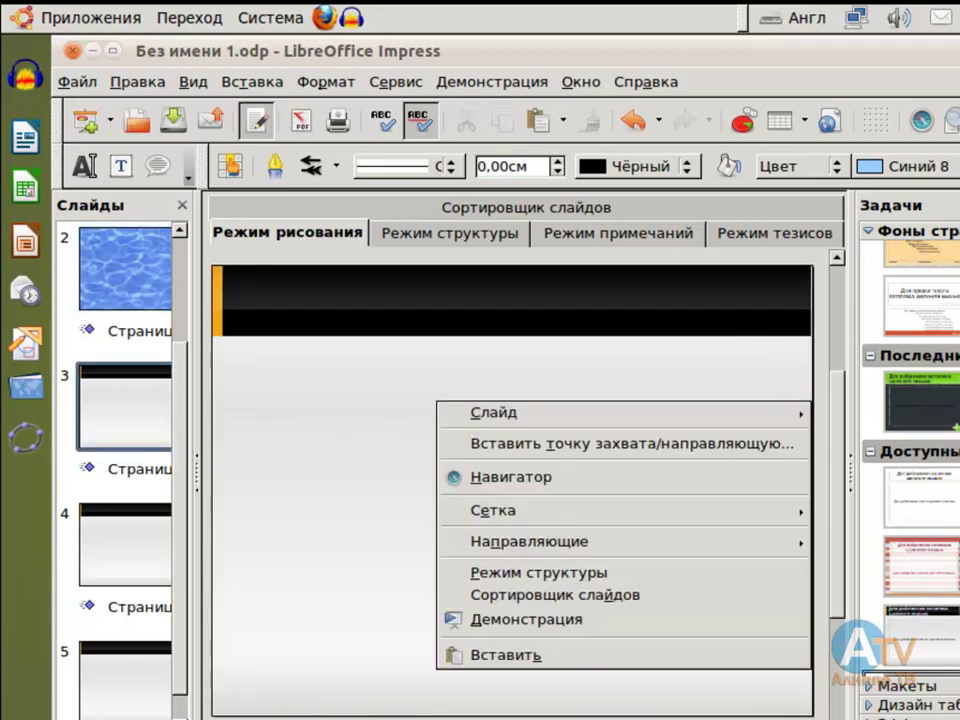
mouse_move(440, 411)
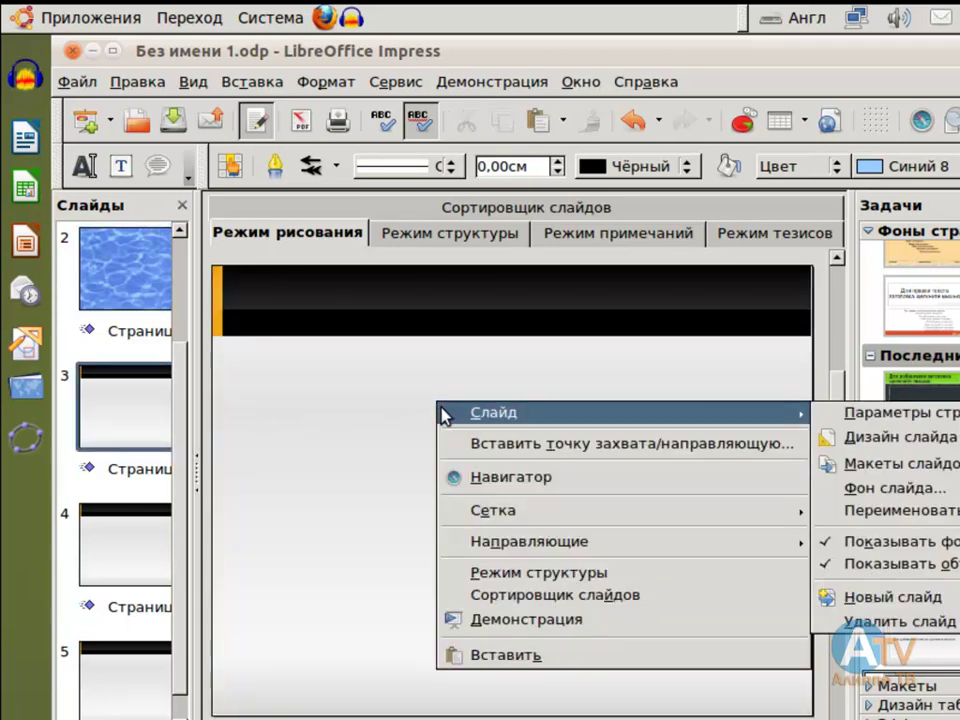
left_click(912, 414)
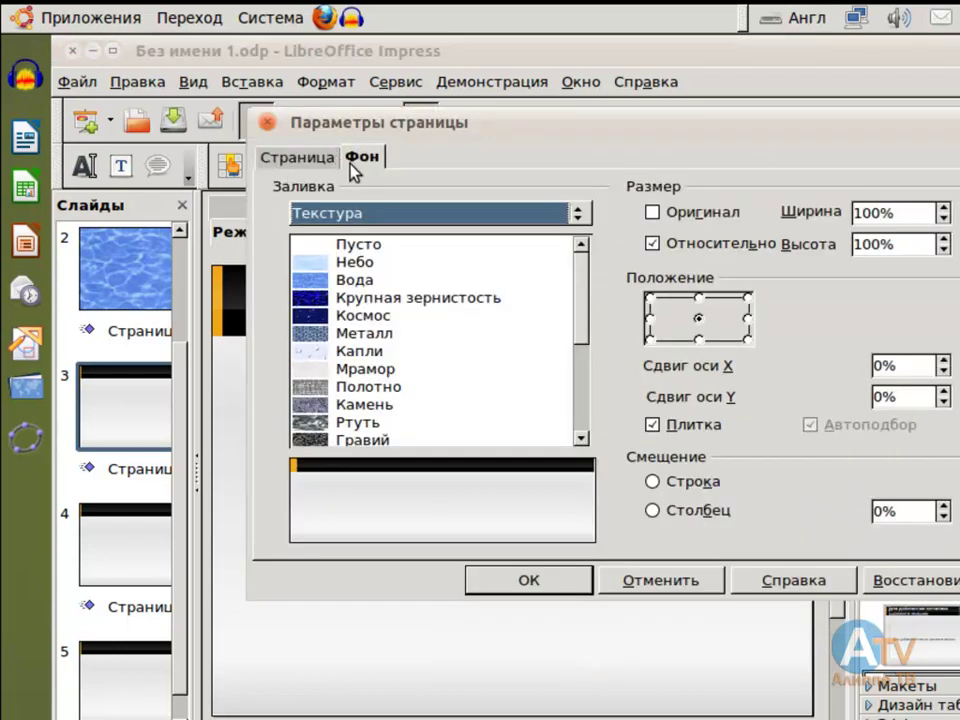
left_click(579, 214)
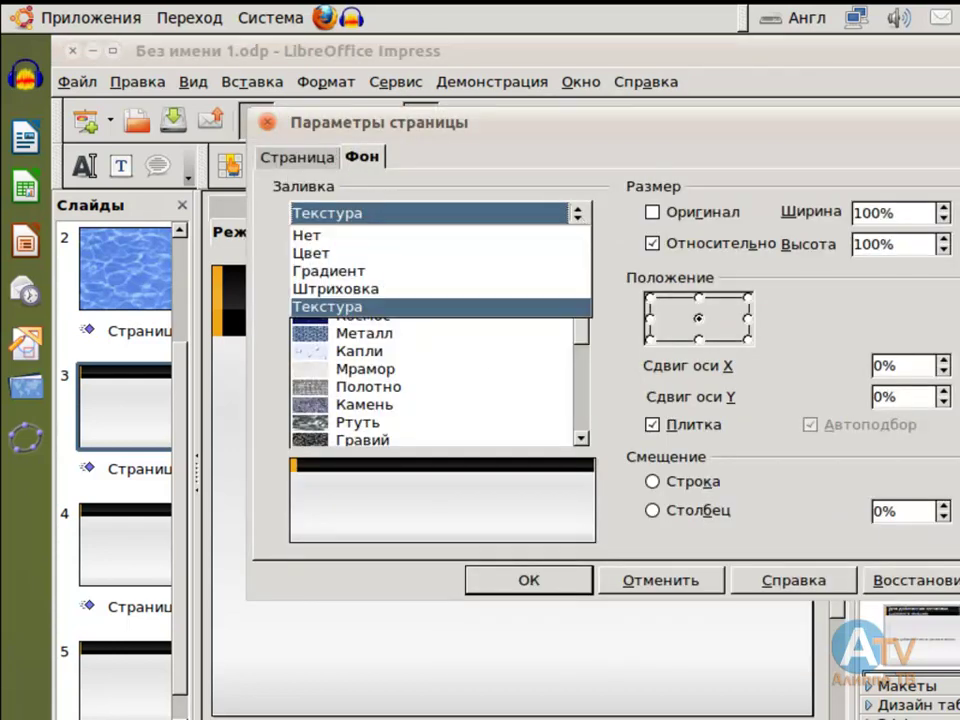
left_click(368, 262)
left_click(308, 320)
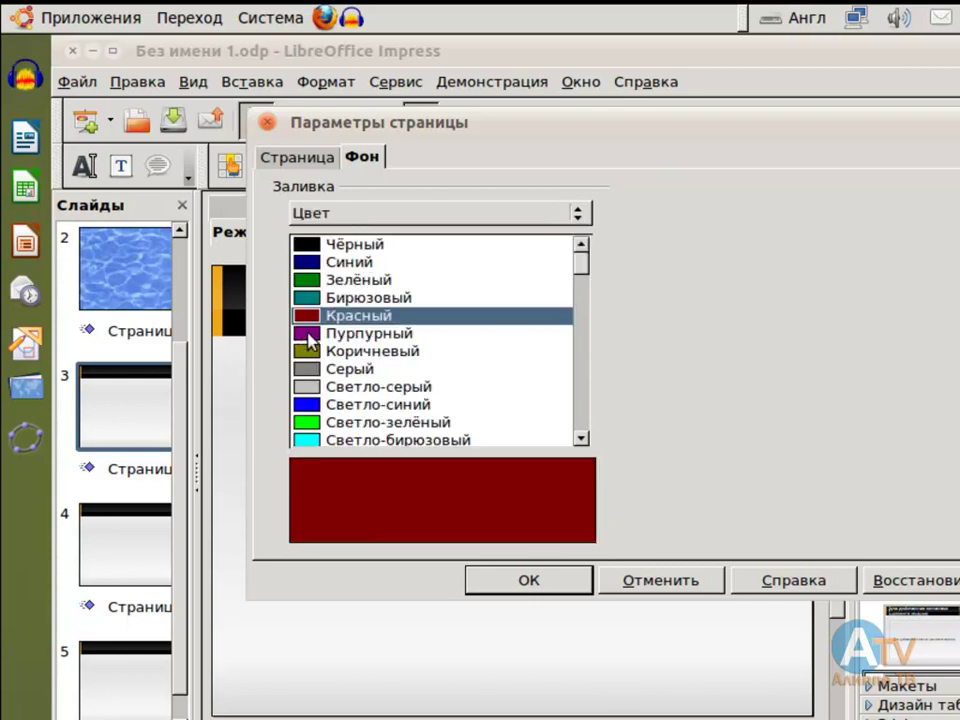
left_click(310, 333)
left_click(311, 369)
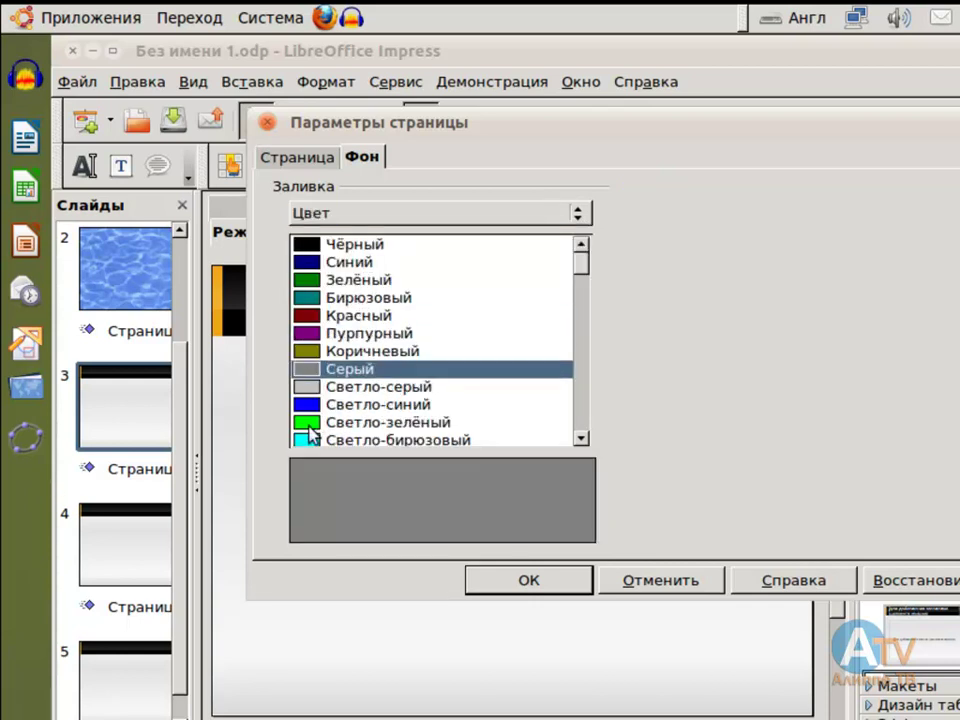
left_click(312, 423)
left_click(529, 580)
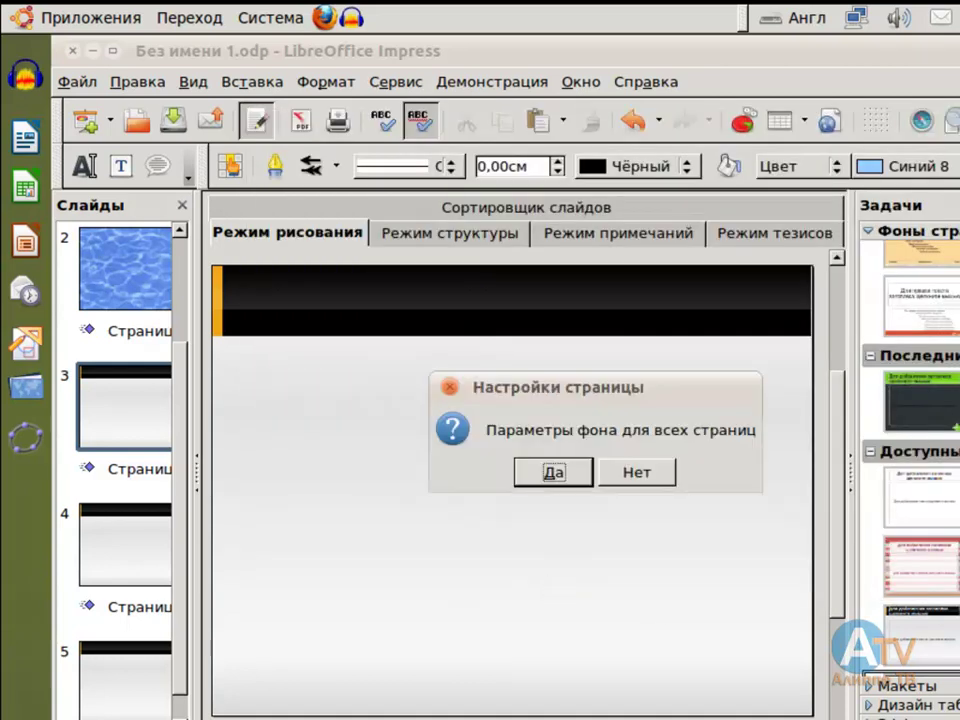
left_click(631, 474)
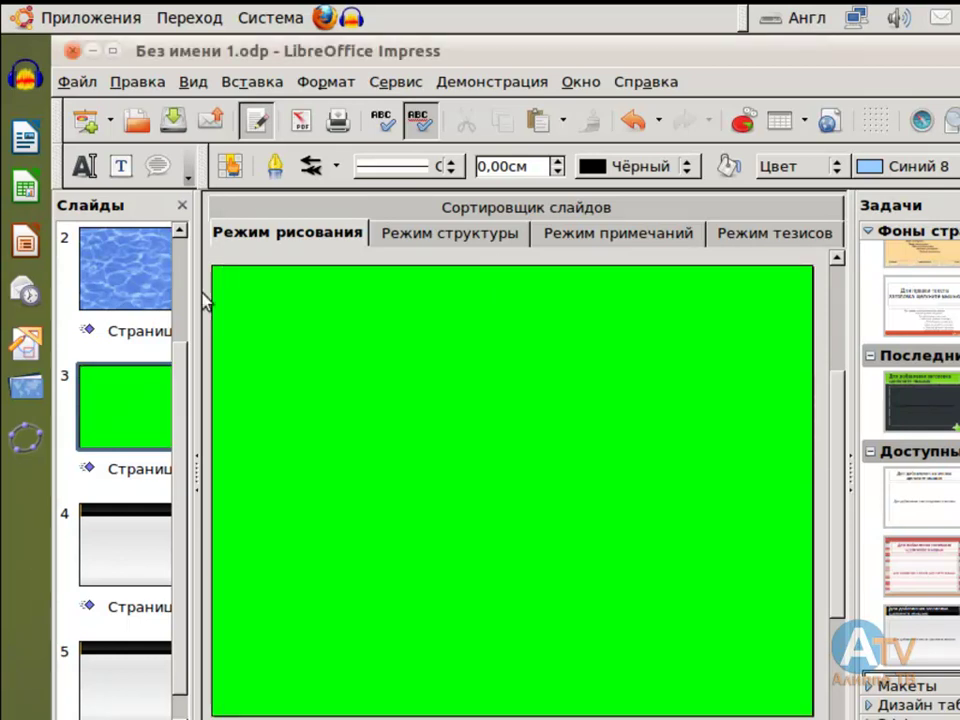
- Set the page background of slide 4 to the gradient Прямоугольный: красный/белый, for this slide only
left_click(140, 565)
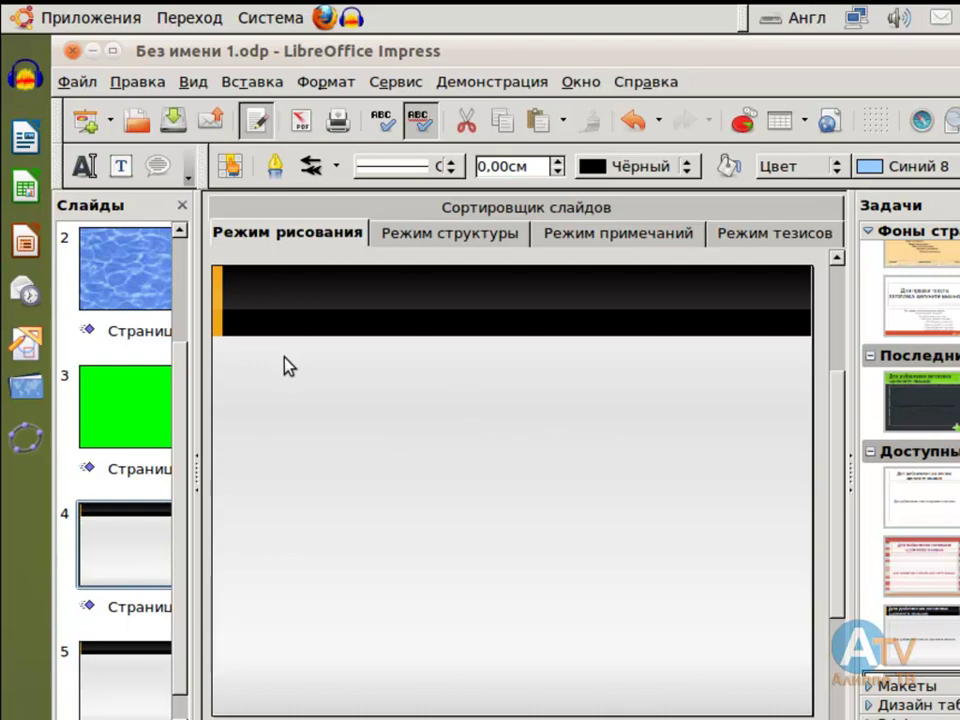
right_click(373, 457)
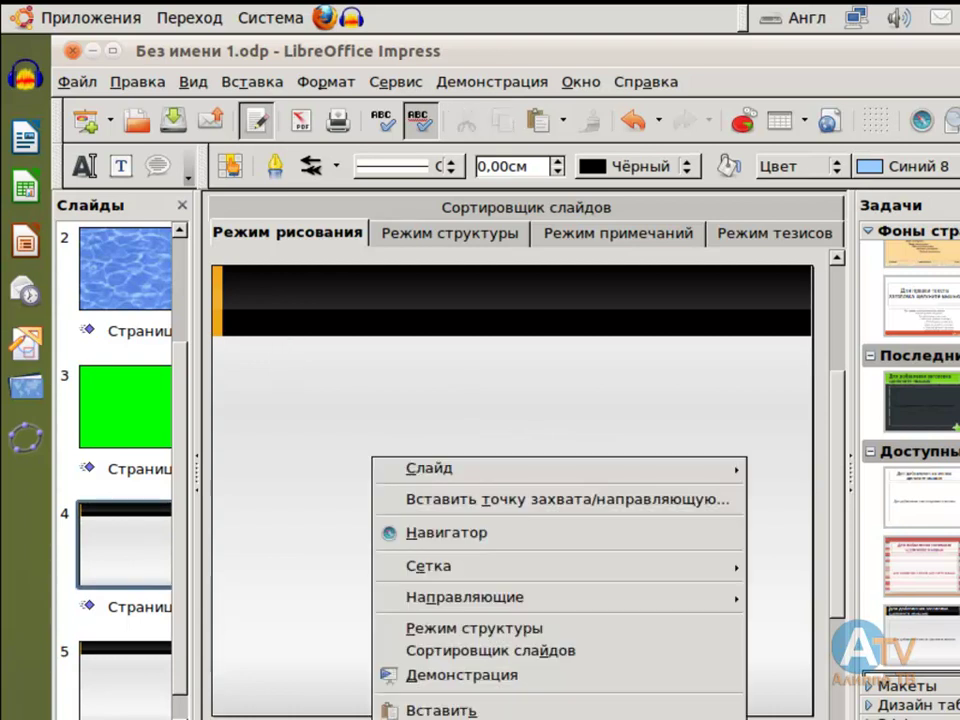
mouse_move(414, 469)
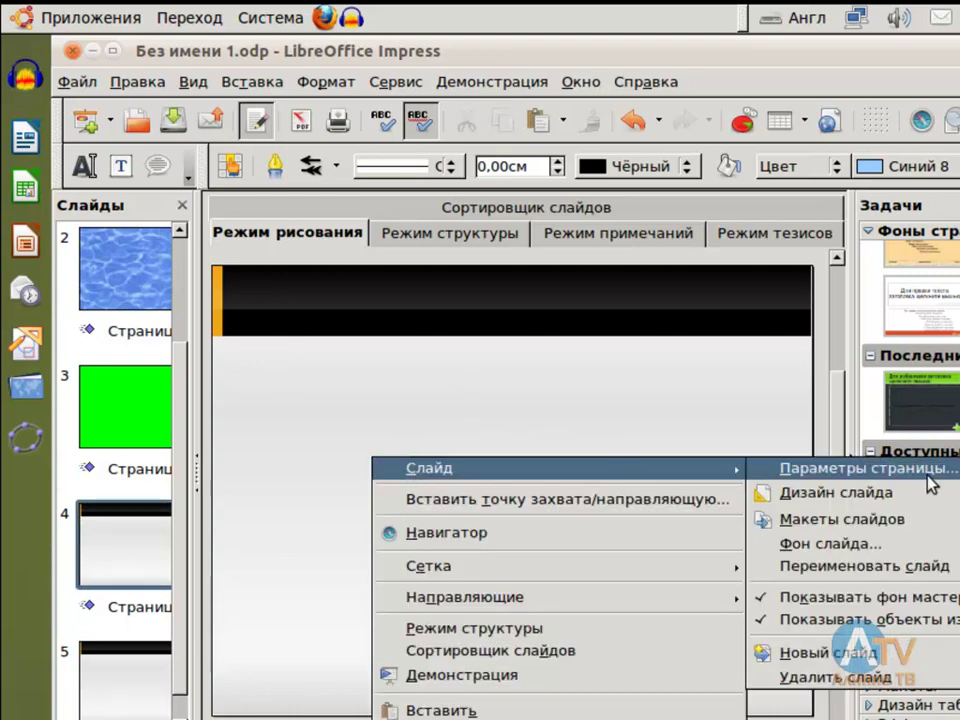
left_click(860, 467)
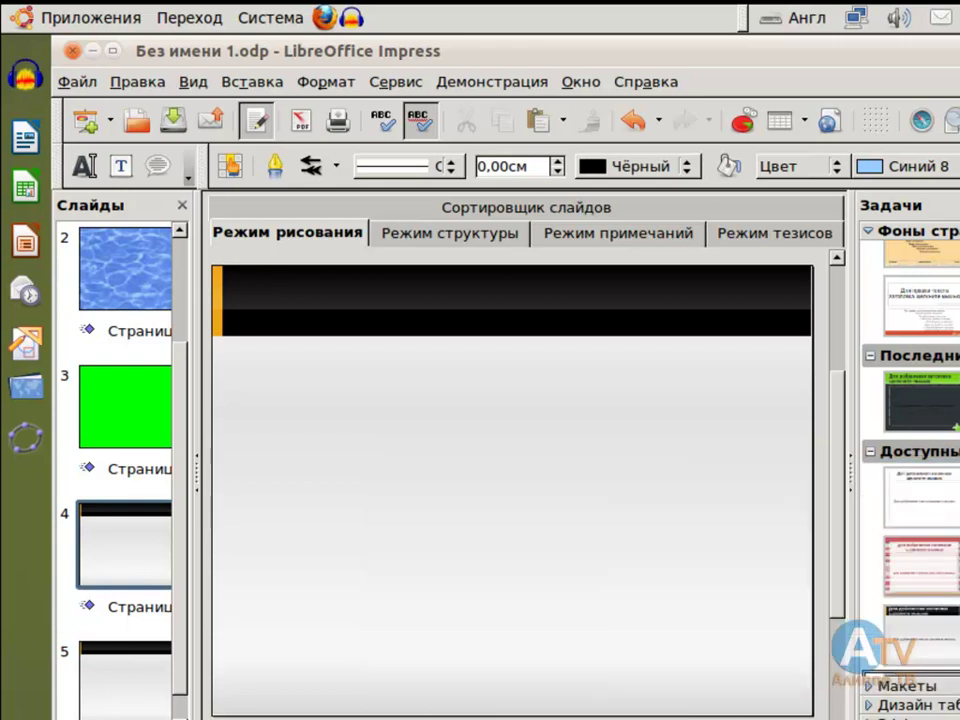
left_click(578, 213)
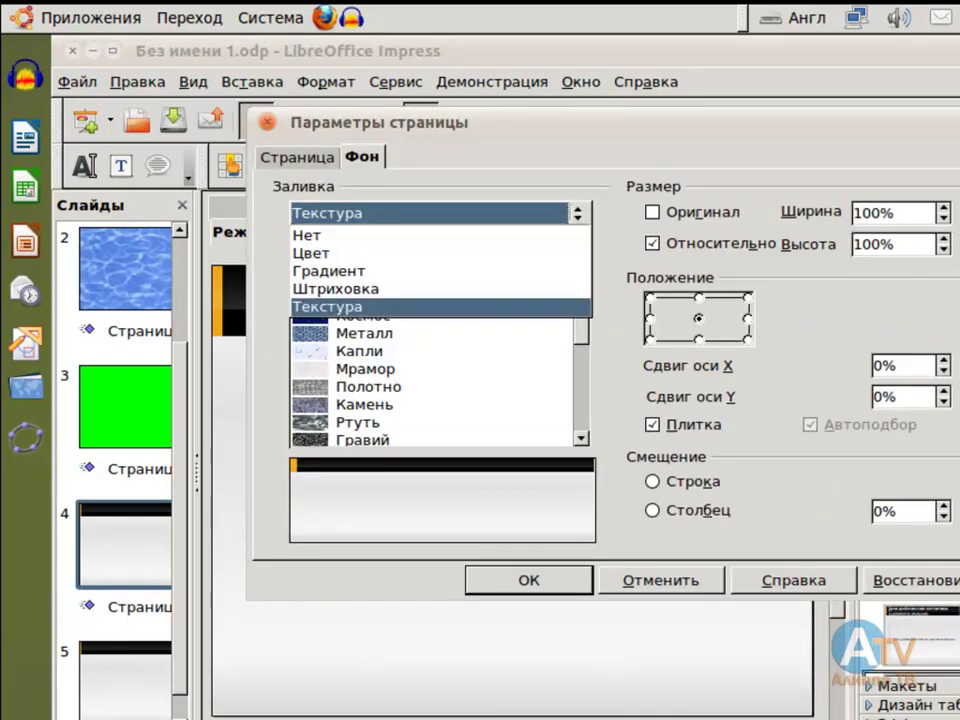
left_click(330, 270)
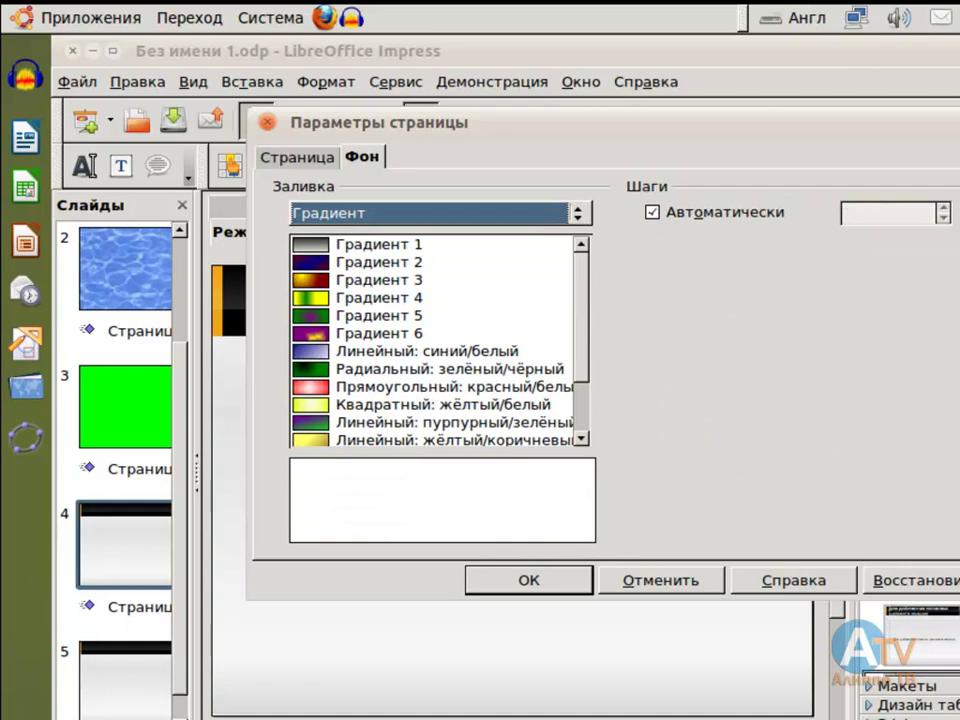
left_click(318, 280)
left_click(313, 317)
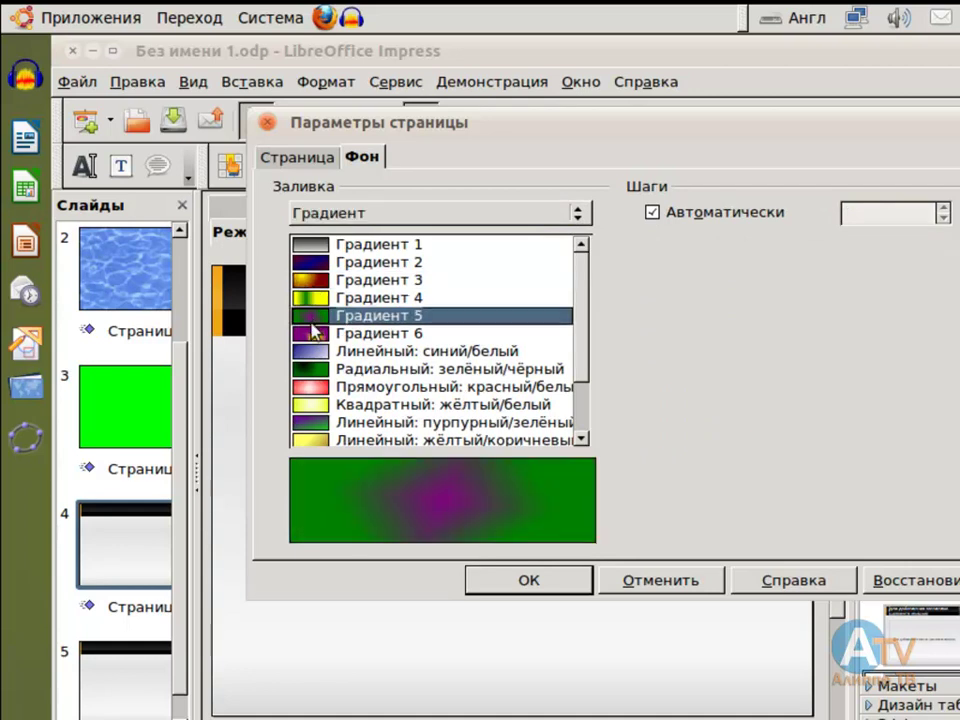
scroll(589, 336, "down", 1)
scroll(364, 347, "down", 2)
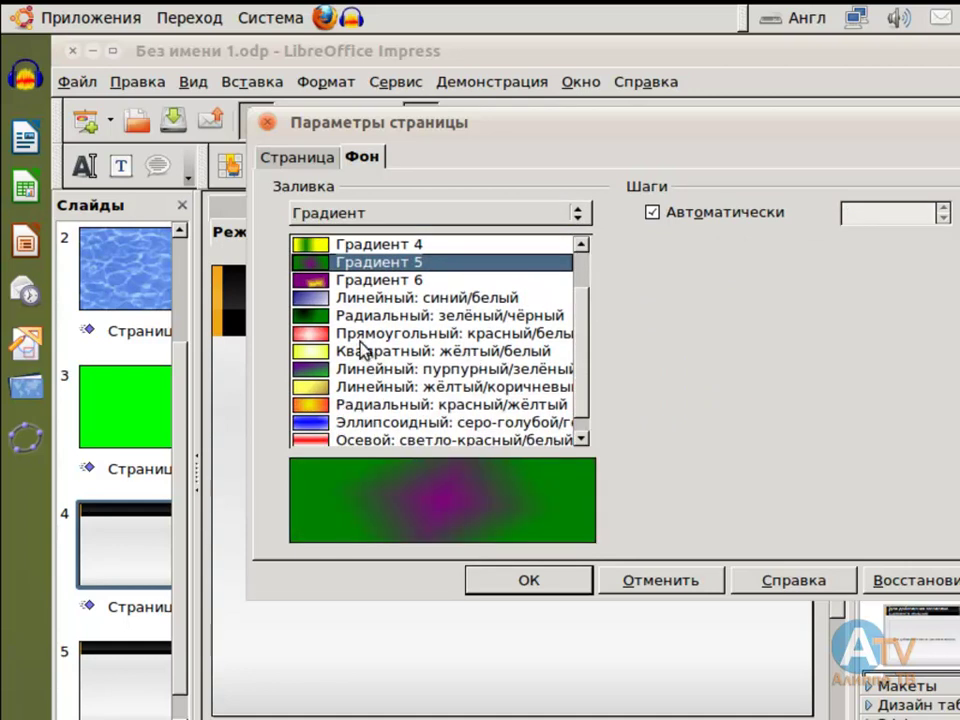
left_click(326, 335)
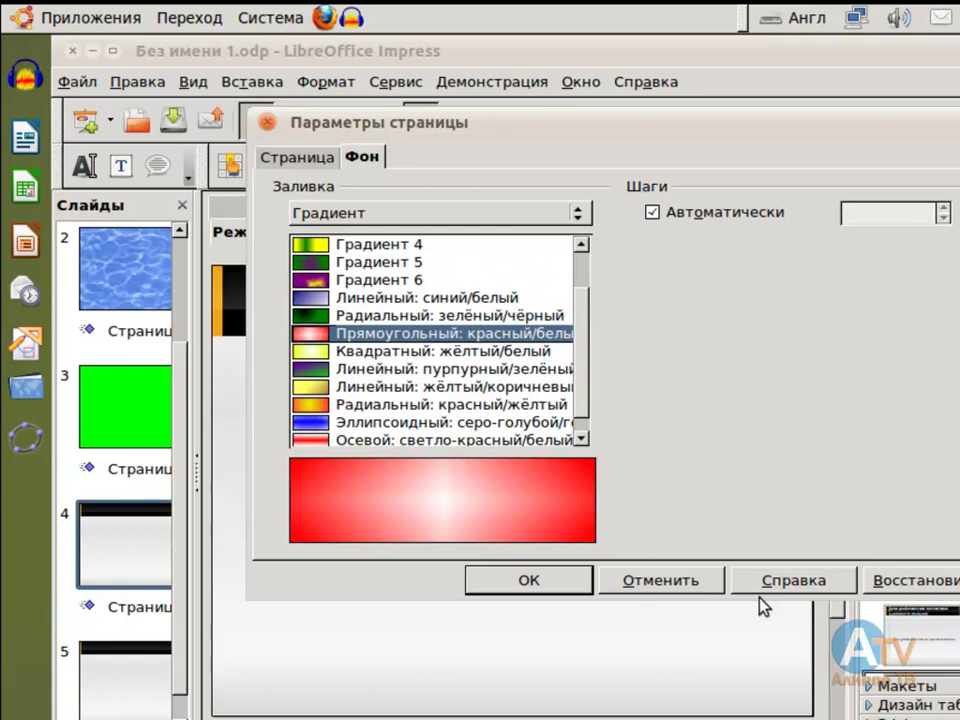
left_click(565, 589)
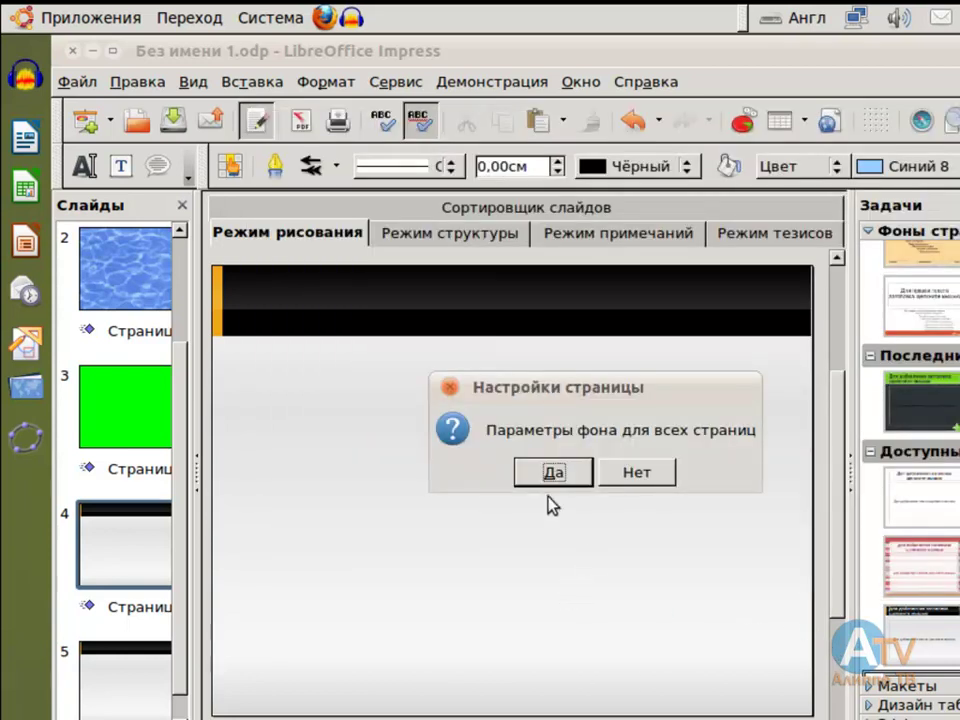
left_click(658, 480)
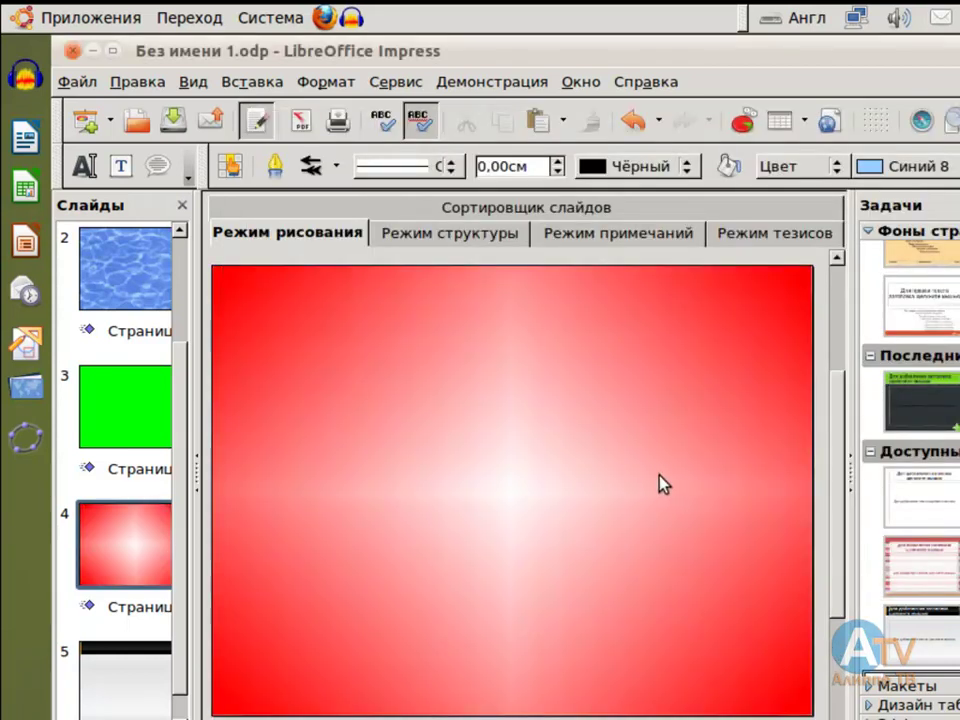
- Try several hatchings for slide 5's page background and apply Синяя перекрёстная 45 градусов, for this slide only
left_click(137, 690)
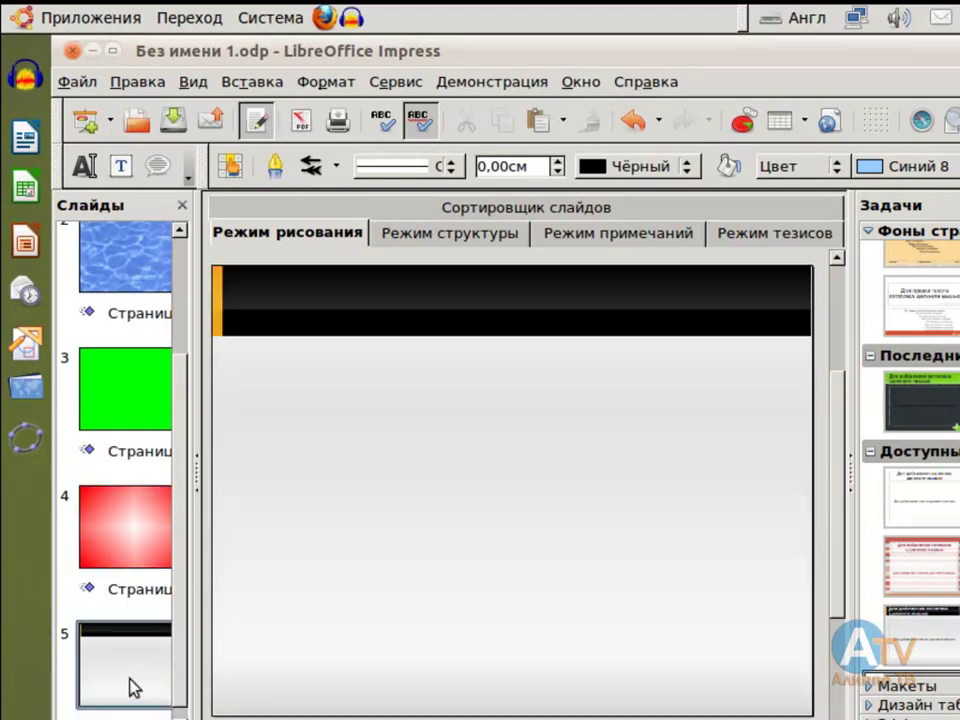
right_click(461, 433)
mouse_move(495, 445)
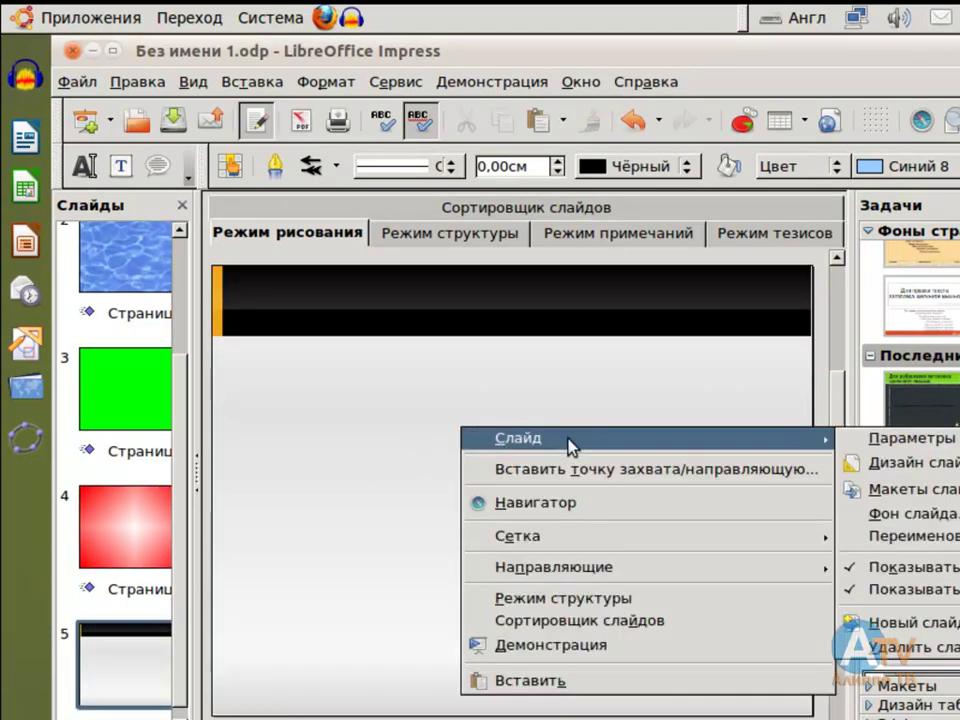
left_click(900, 438)
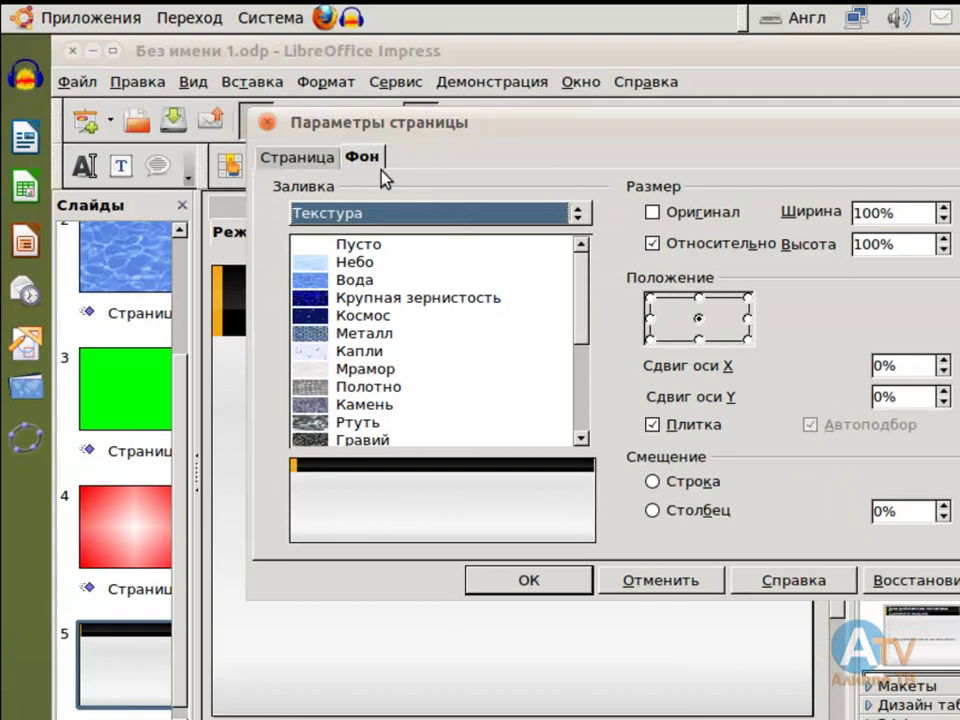
left_click(577, 213)
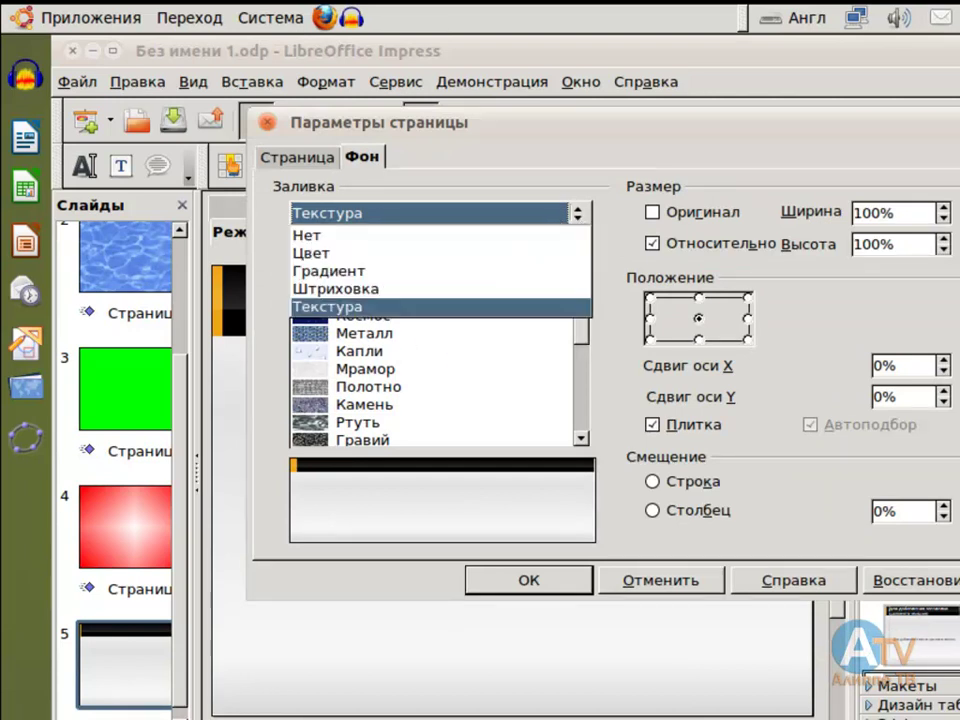
left_click(362, 290)
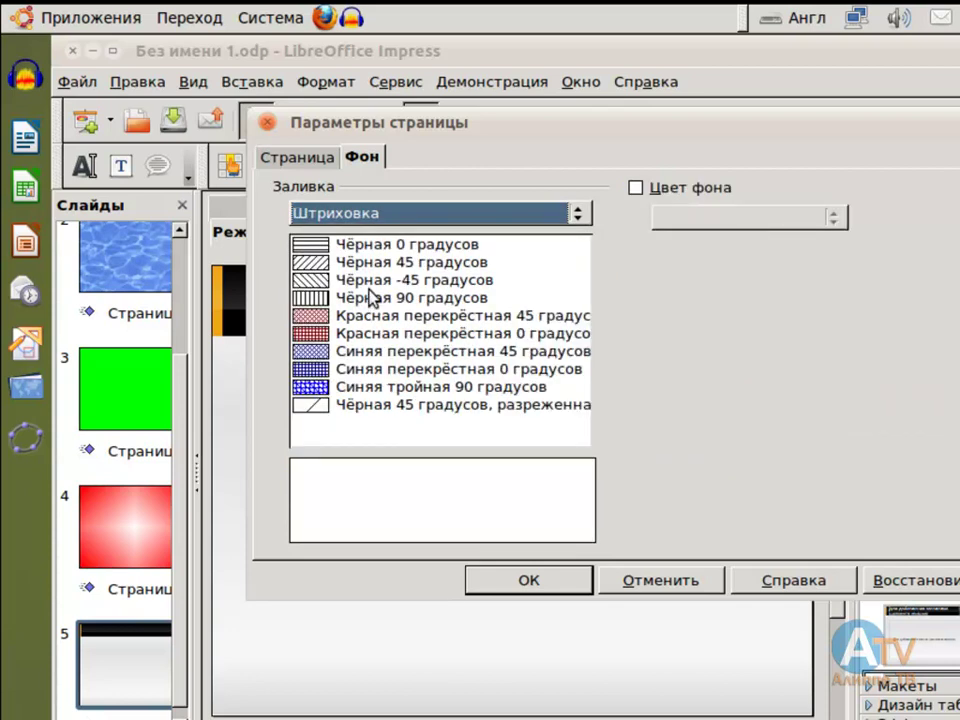
left_click(310, 389)
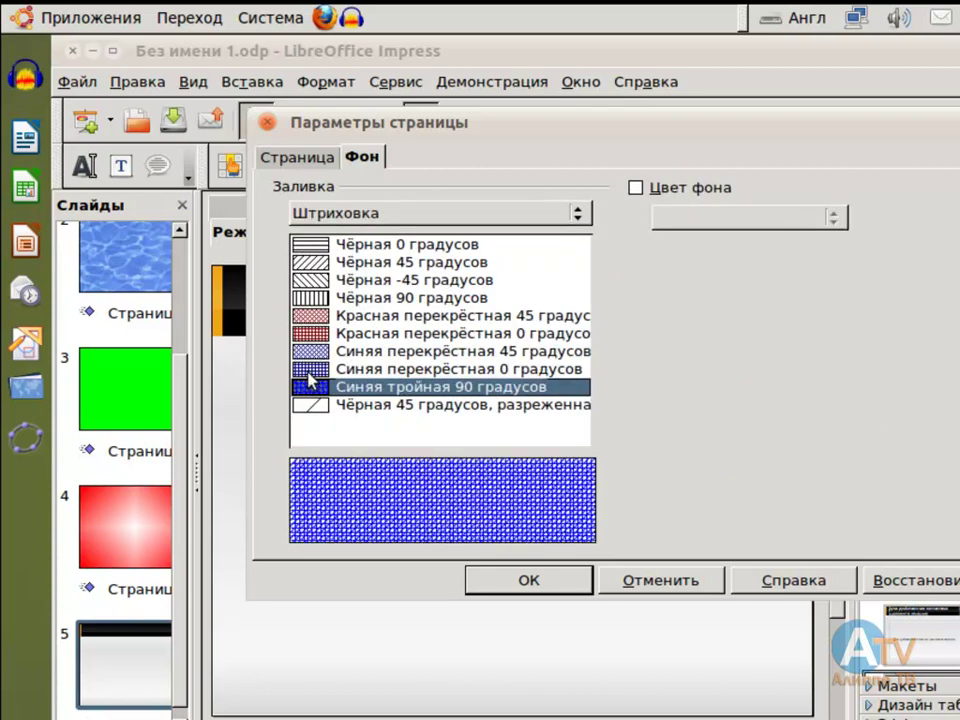
left_click(310, 369)
left_click(309, 350)
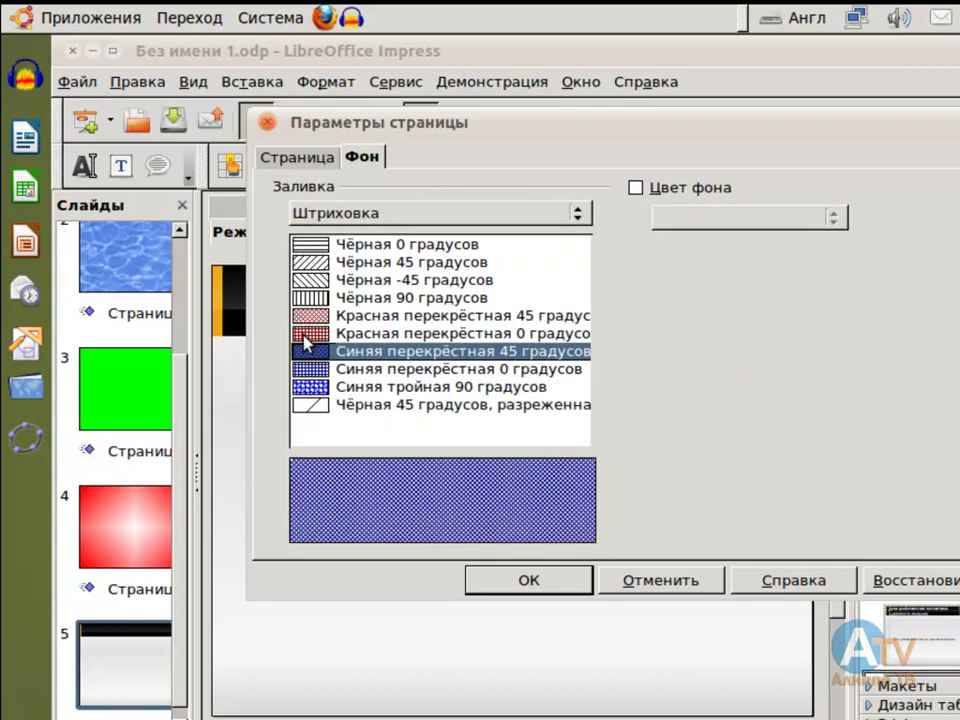
left_click(312, 333)
left_click(312, 302)
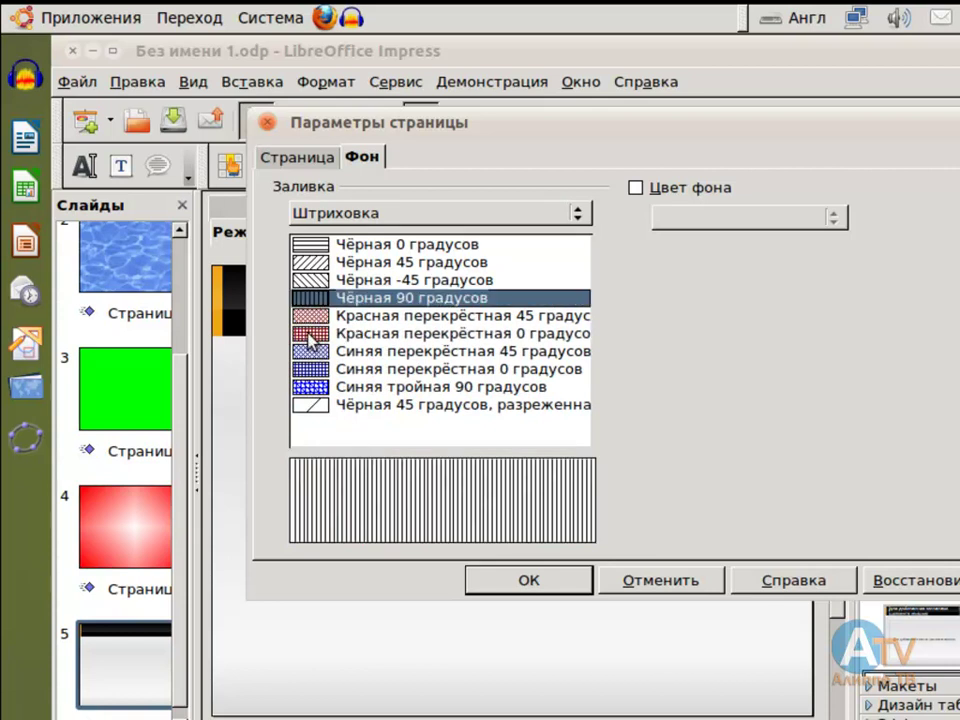
left_click(312, 334)
left_click(311, 352)
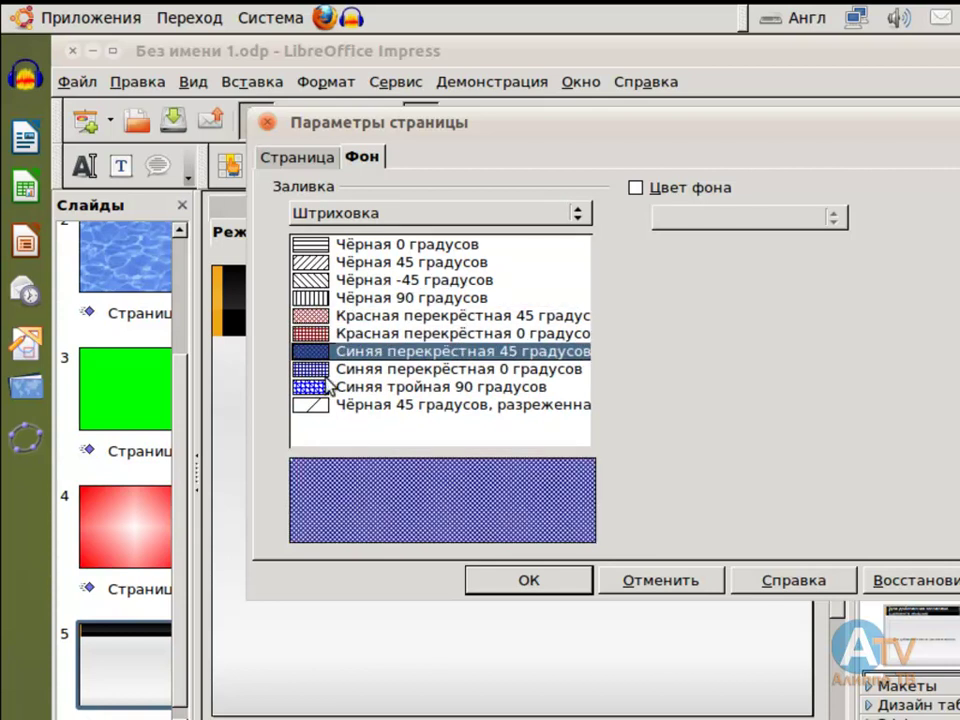
left_click(530, 582)
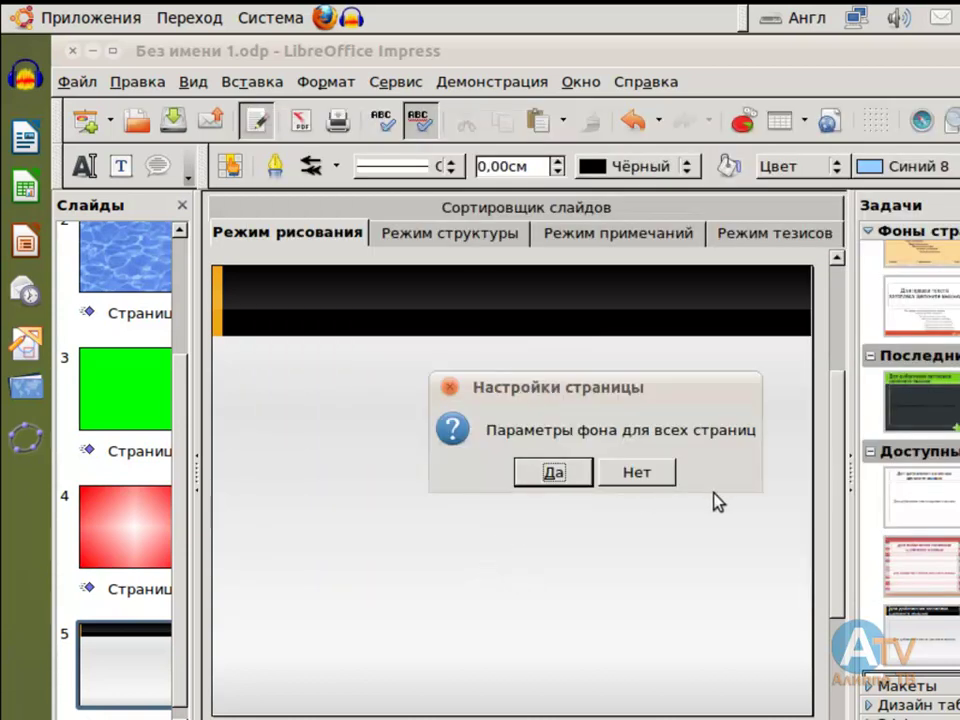
left_click(654, 473)
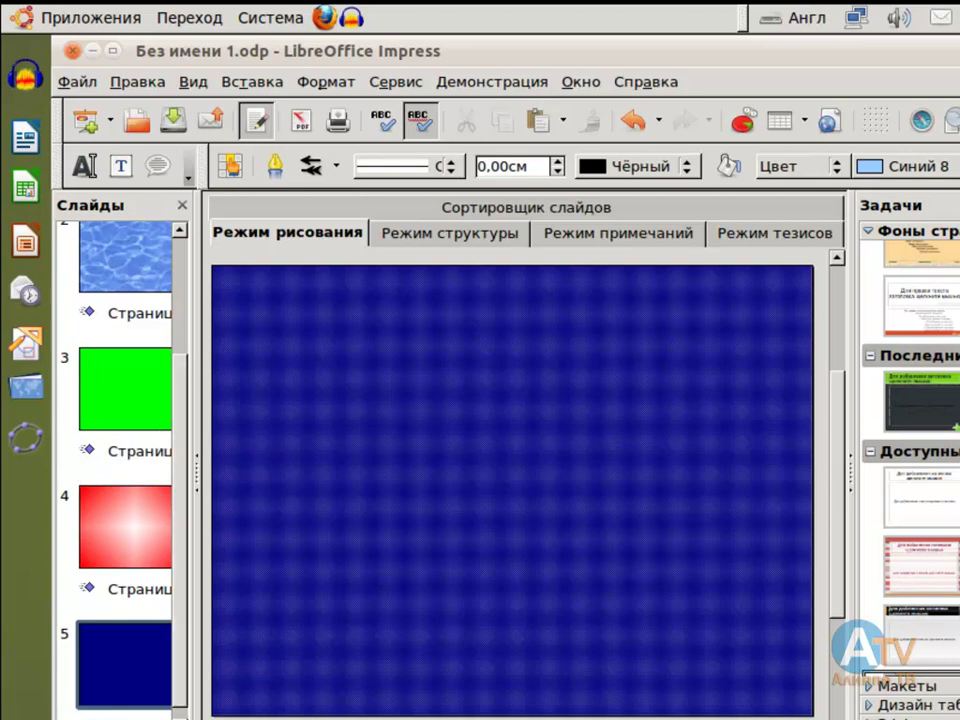
- Add two new slides with the blank layout after slide 5
left_click(805, 120)
left_click(835, 196)
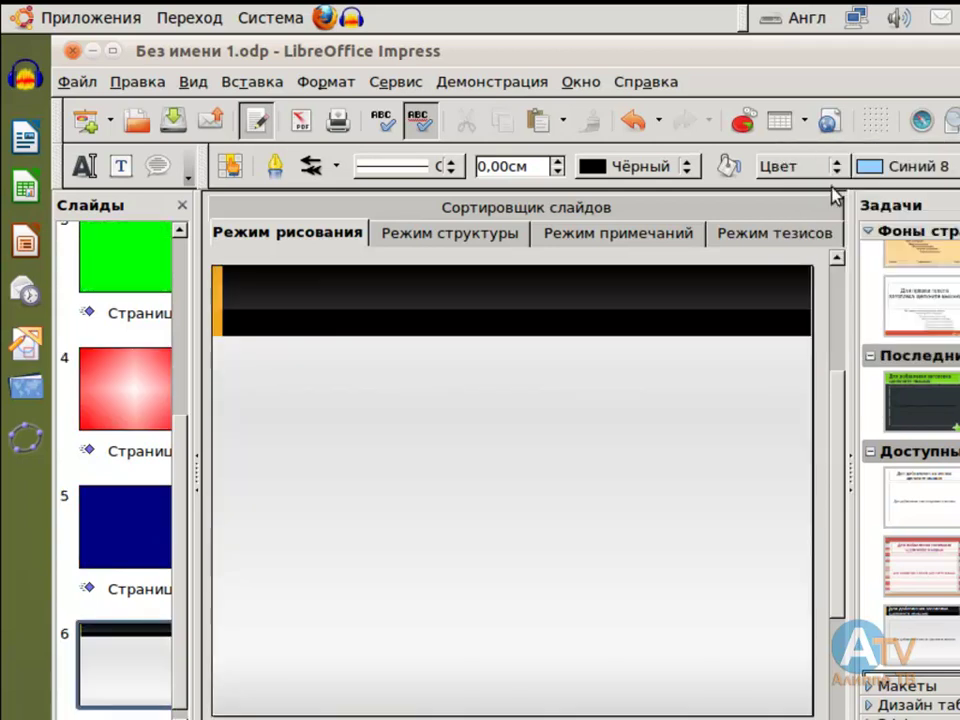
left_click(805, 120)
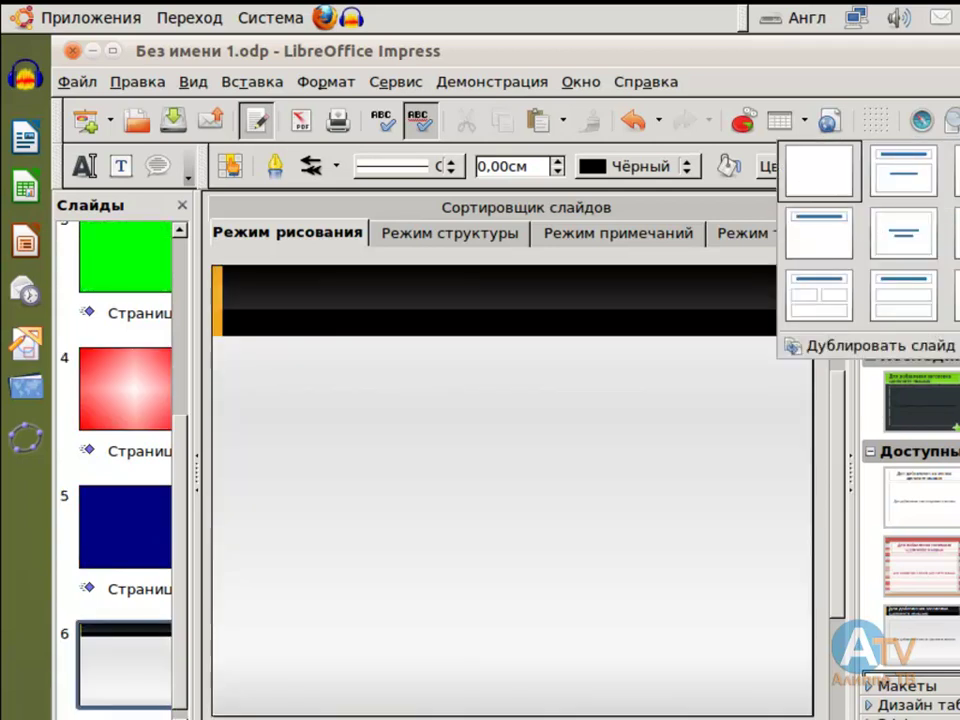
left_click(804, 195)
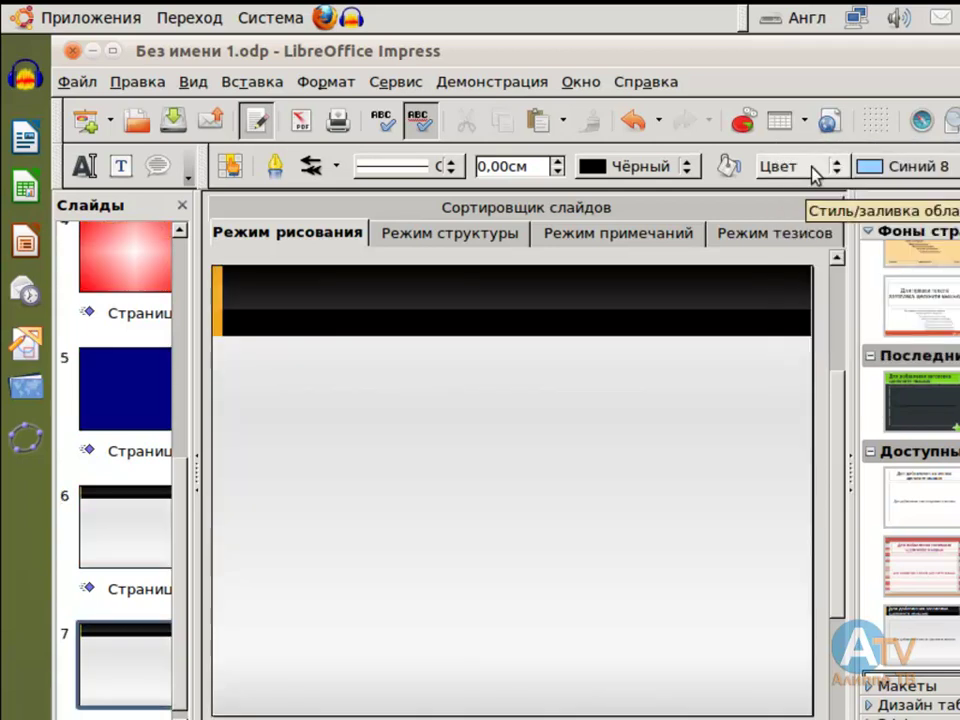
- Set the image sandar_html_m5c5d2d12.jpg from the Рабочий стол folder as the background of slide 7, for this slide only
right_click(418, 401)
mouse_move(435, 406)
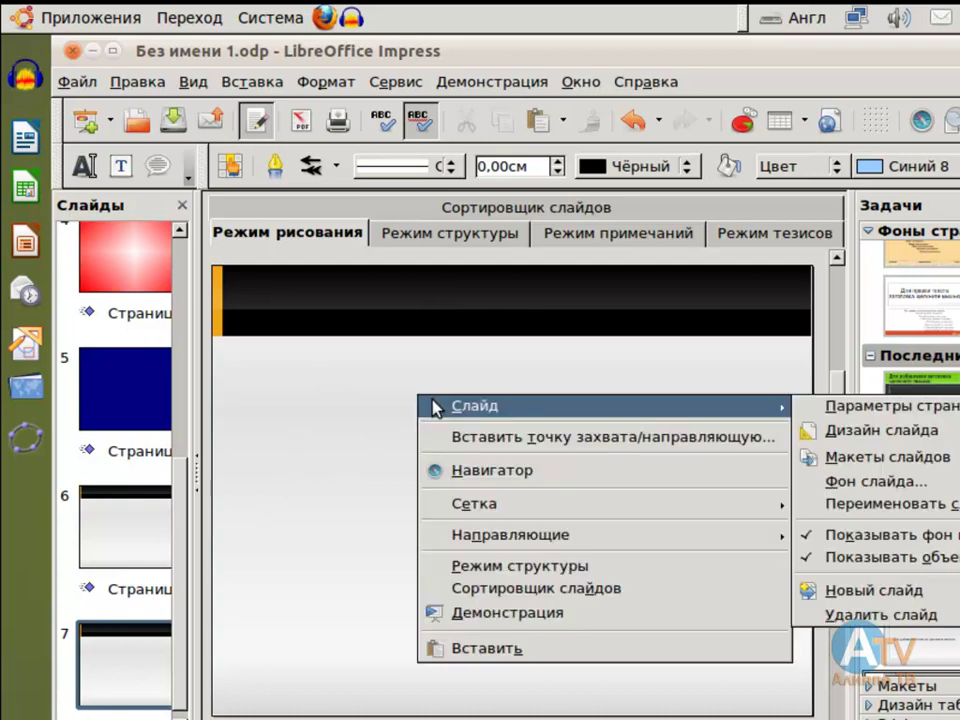
left_click(882, 482)
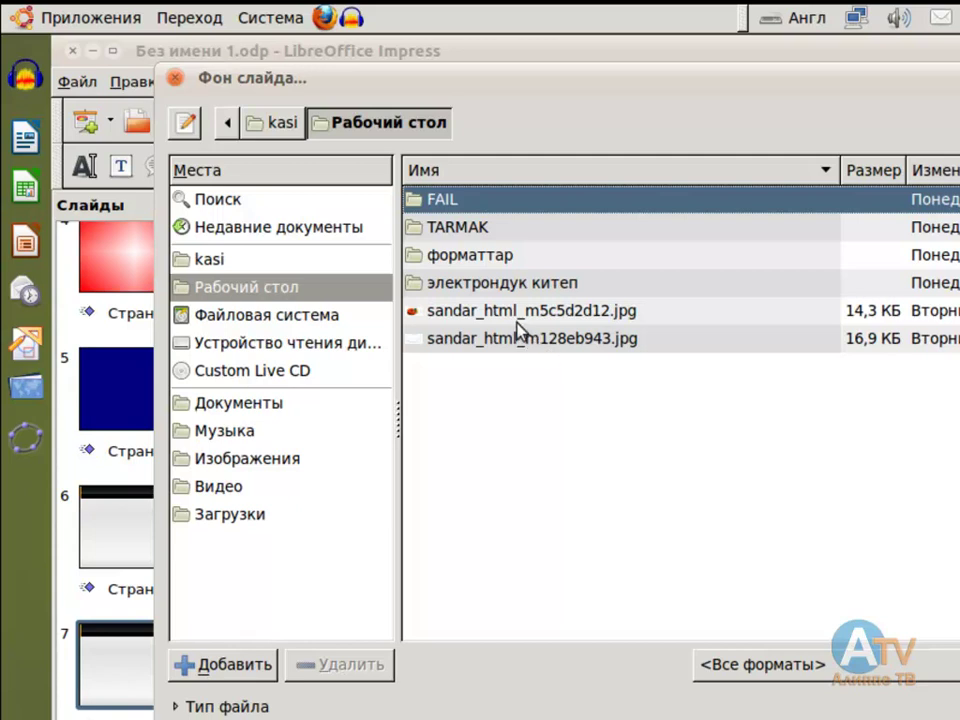
left_click(470, 322)
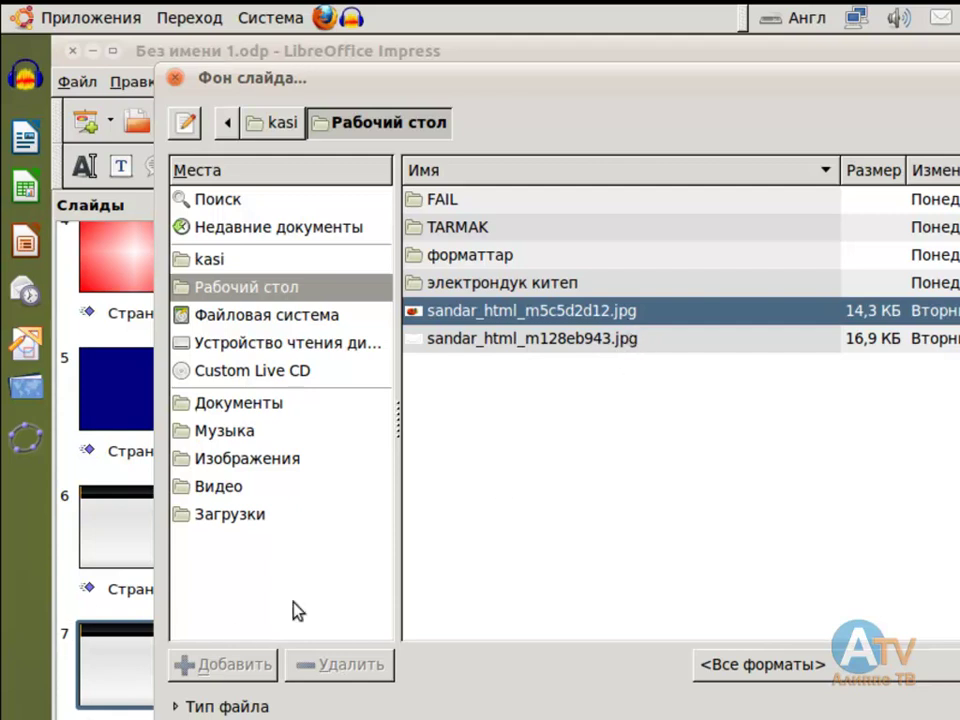
left_click(955, 715)
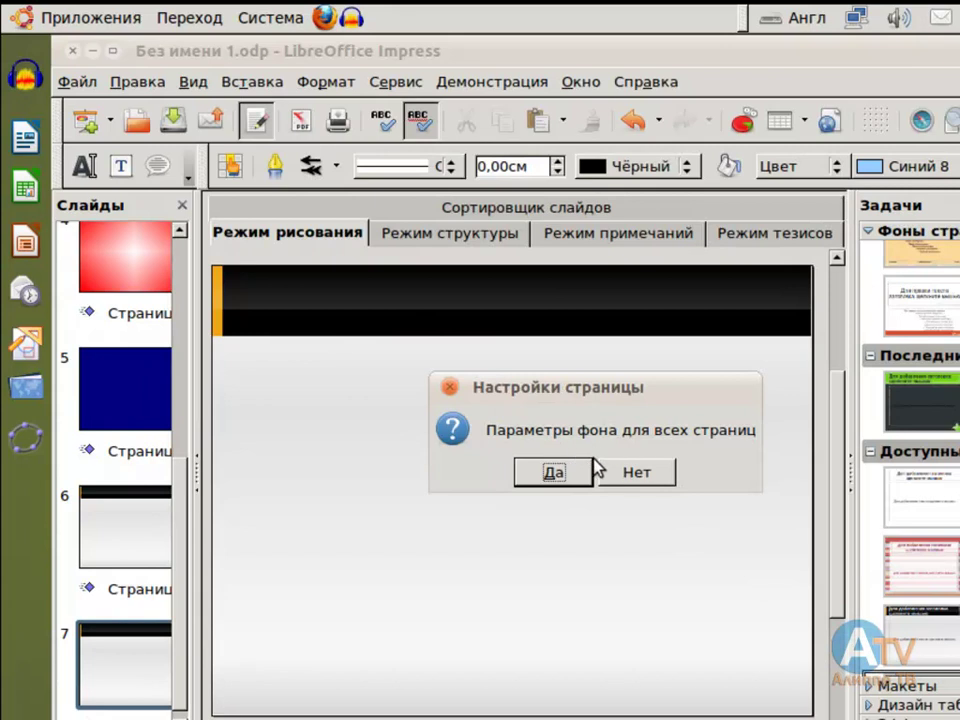
left_click(648, 480)
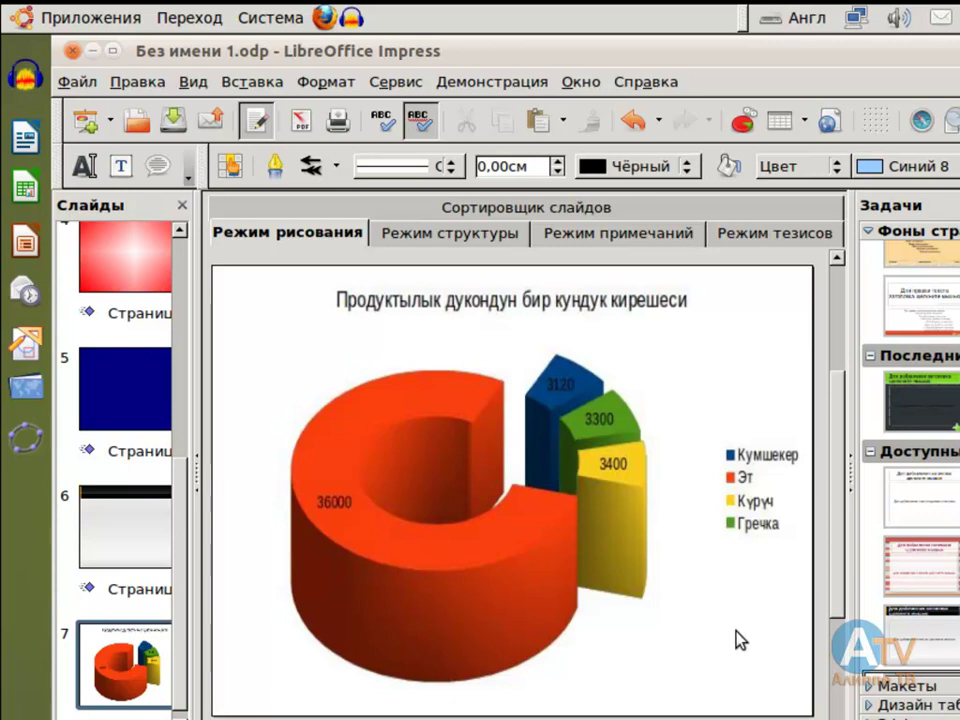
- Set the page background of slide 6 to the gradient Линейный: синий/белый, for this slide only
left_click(125, 527)
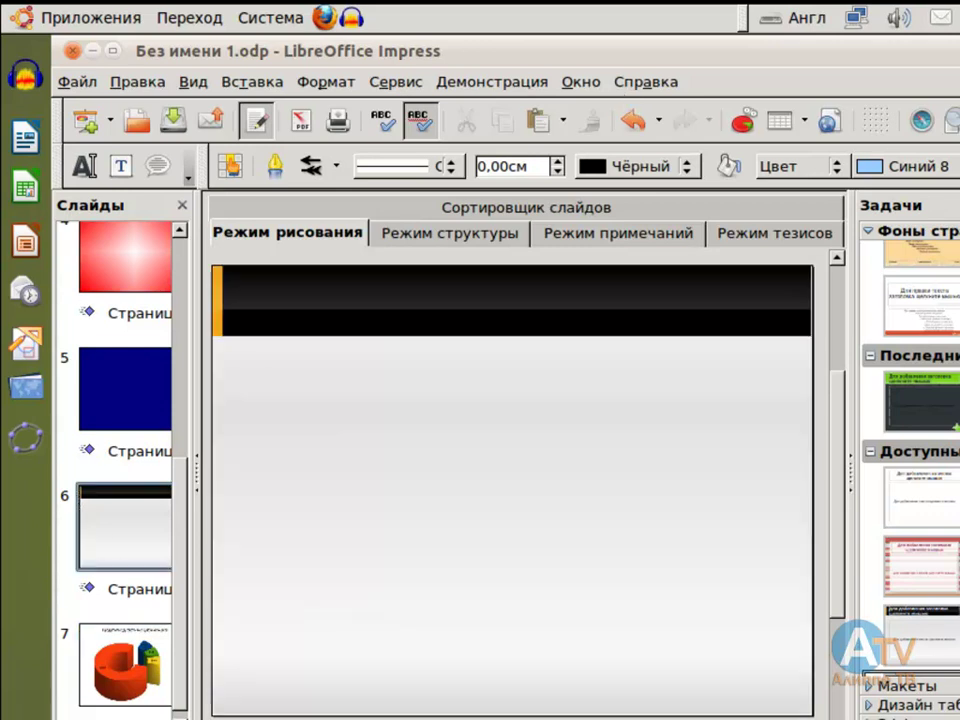
right_click(359, 431)
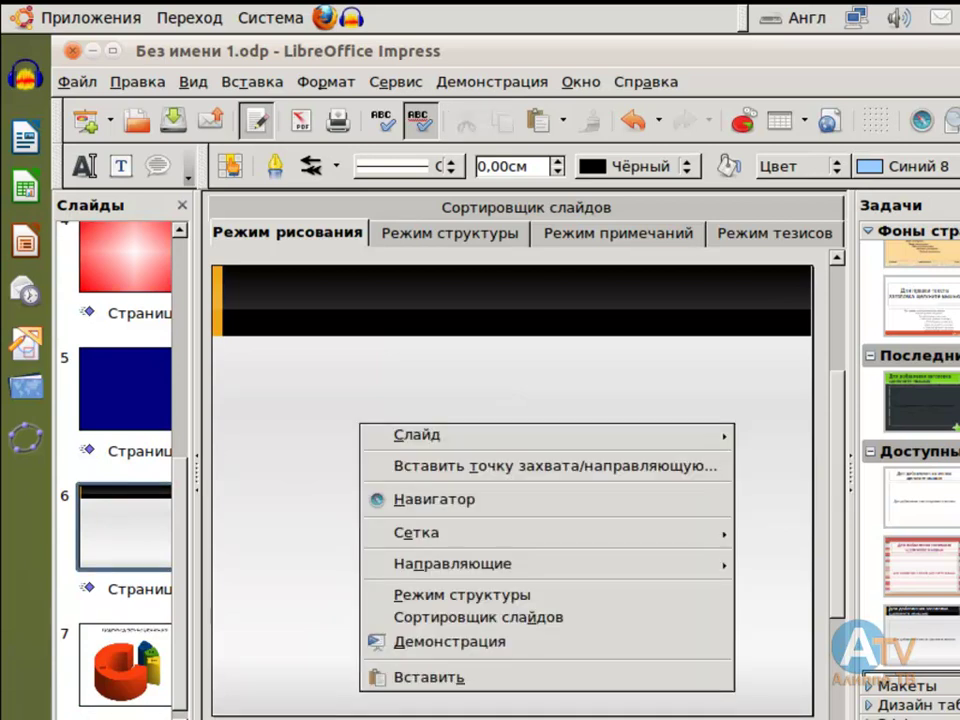
mouse_move(450, 441)
left_click(851, 437)
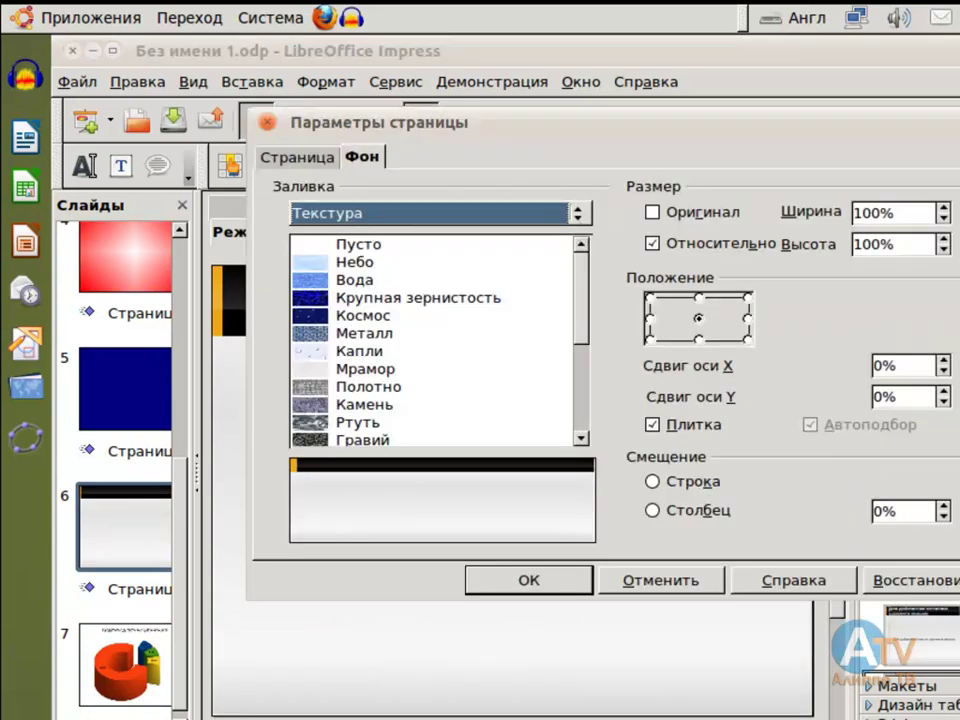
left_click(577, 213)
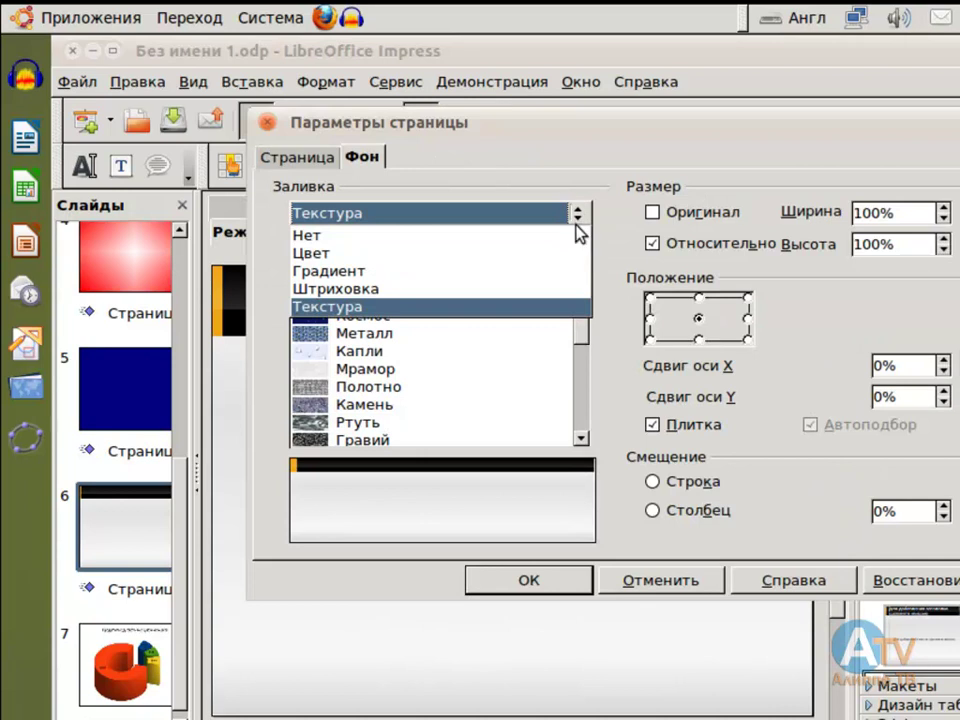
left_click(446, 271)
left_click(322, 334)
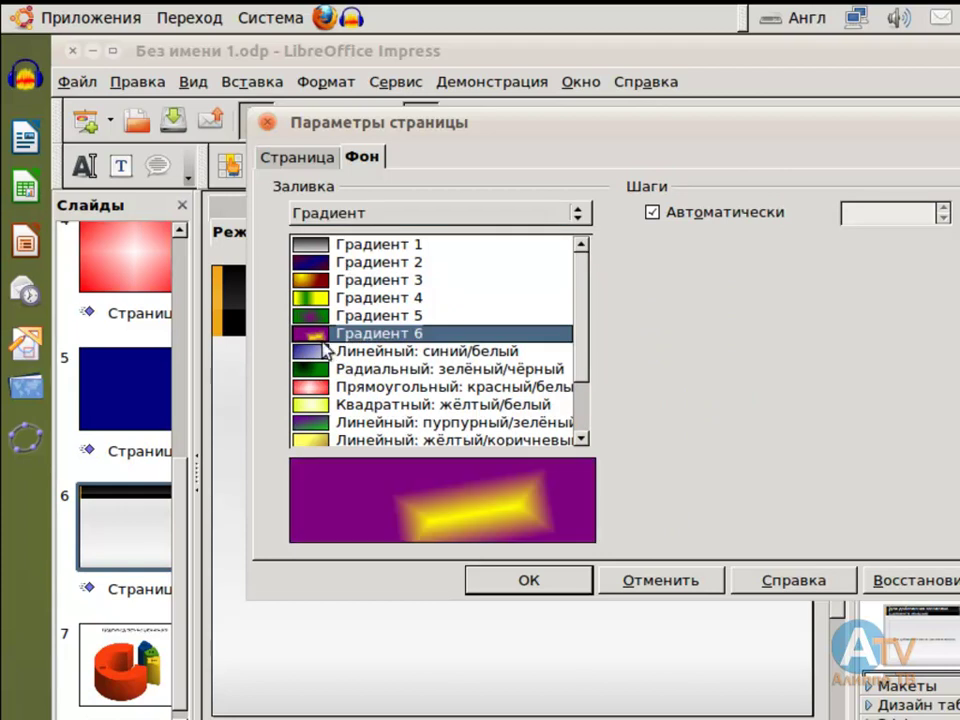
left_click(316, 387)
left_click(316, 351)
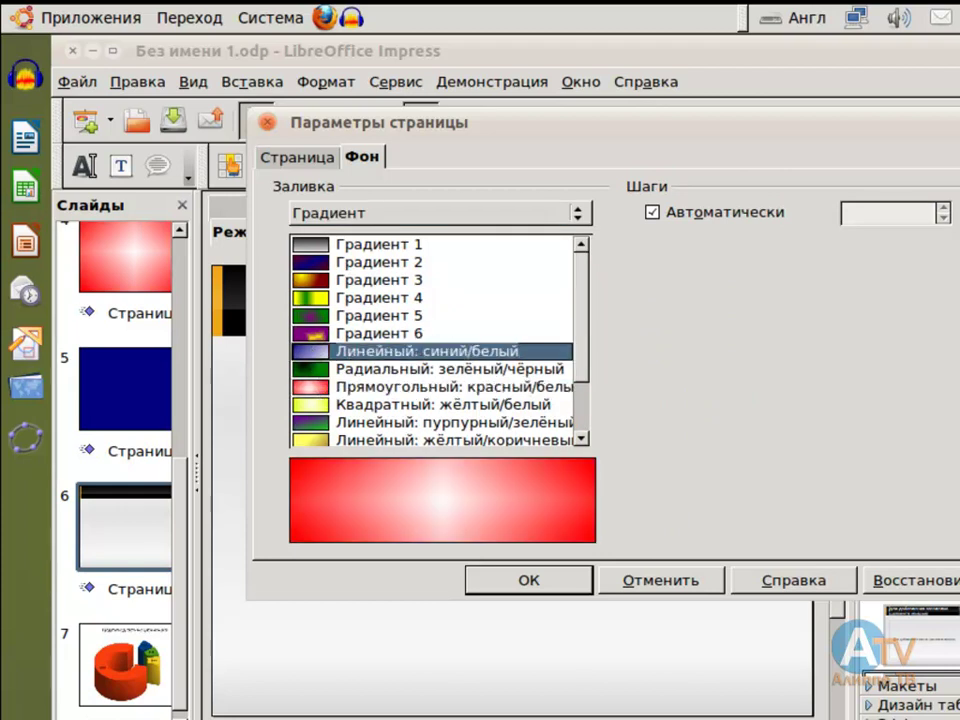
left_click(536, 586)
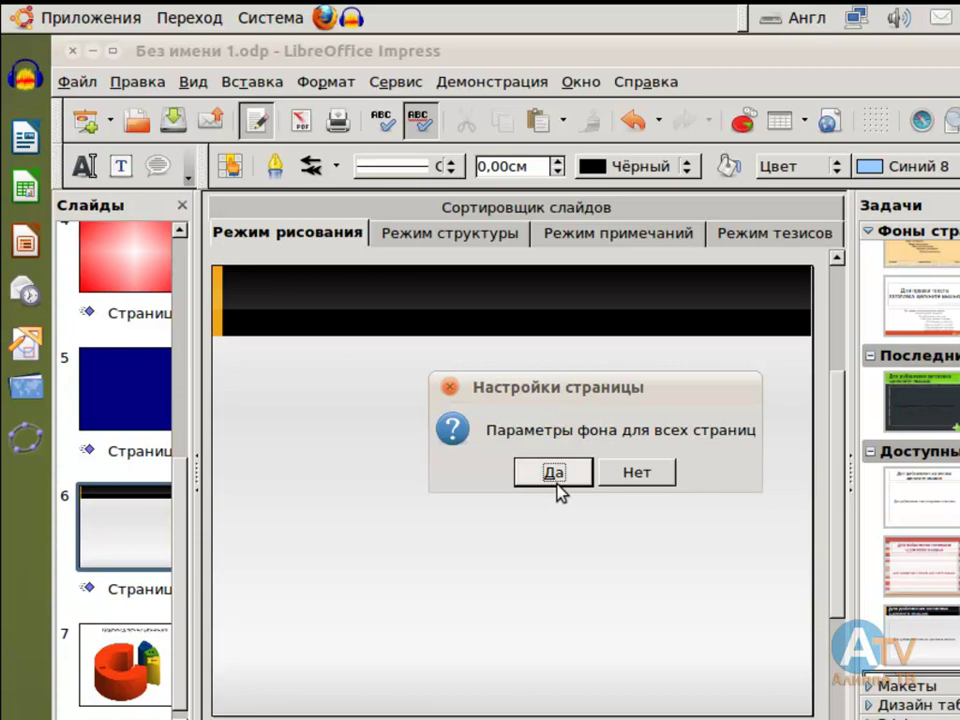
left_click(636, 476)
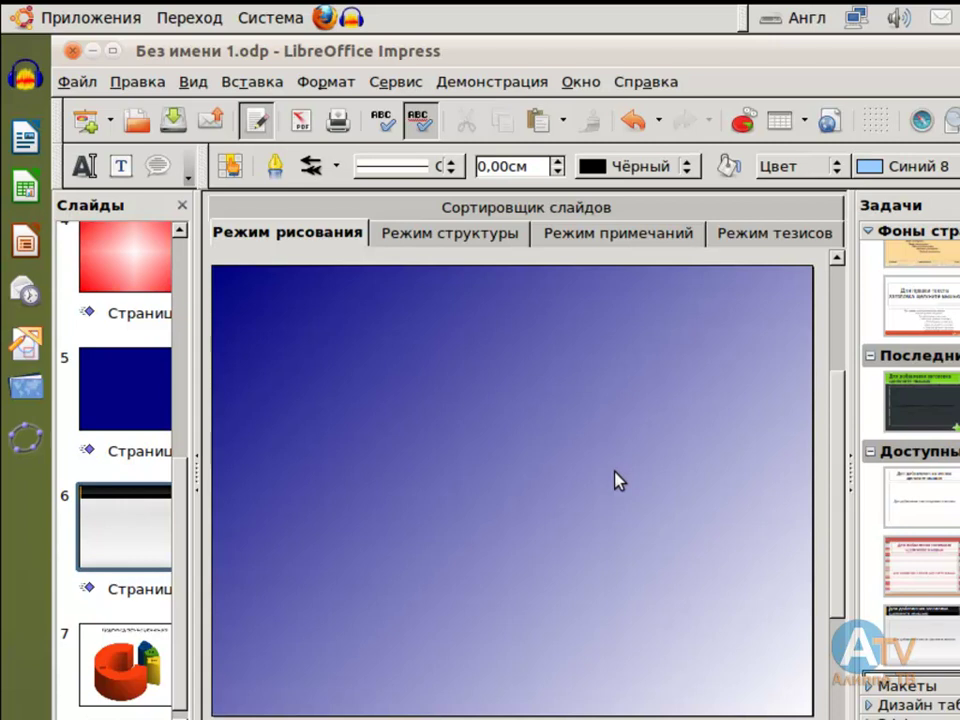